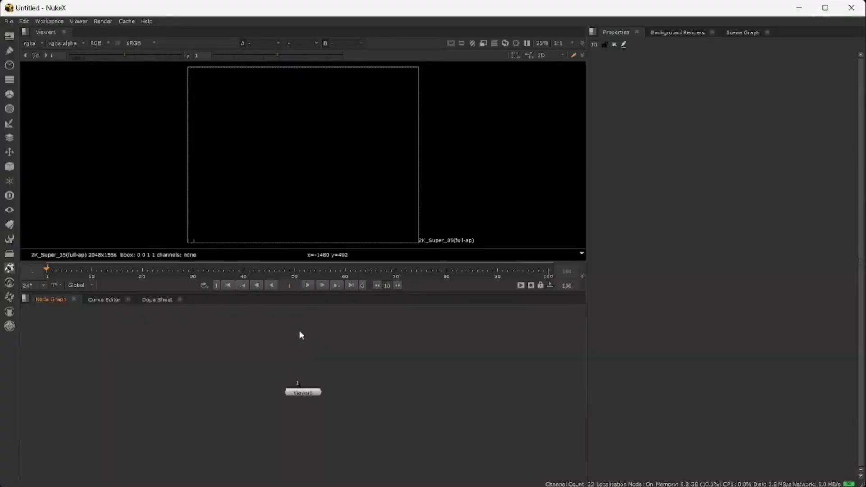
# Open the Read File(s) browser from the Node Graph.
pyautogui.press('r')
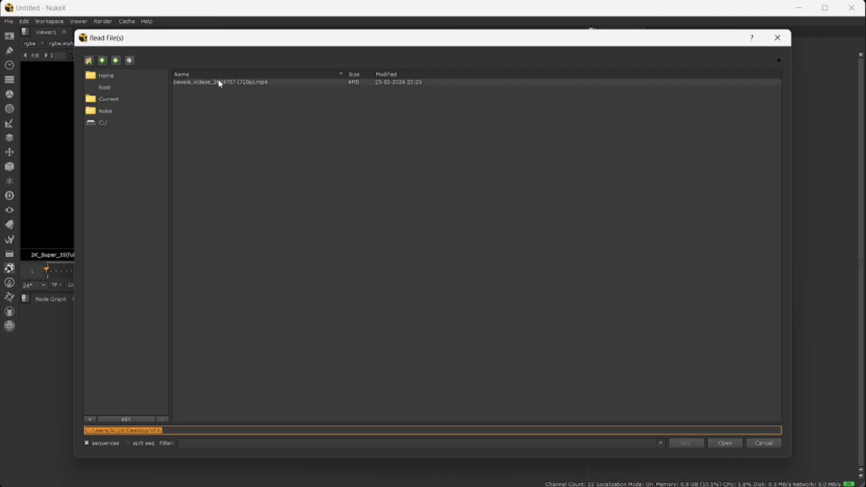
# Read in the street mp4 and confirm its 25 fps frame rate in the Metadata tab.
pyautogui.doubleClick(219, 82)
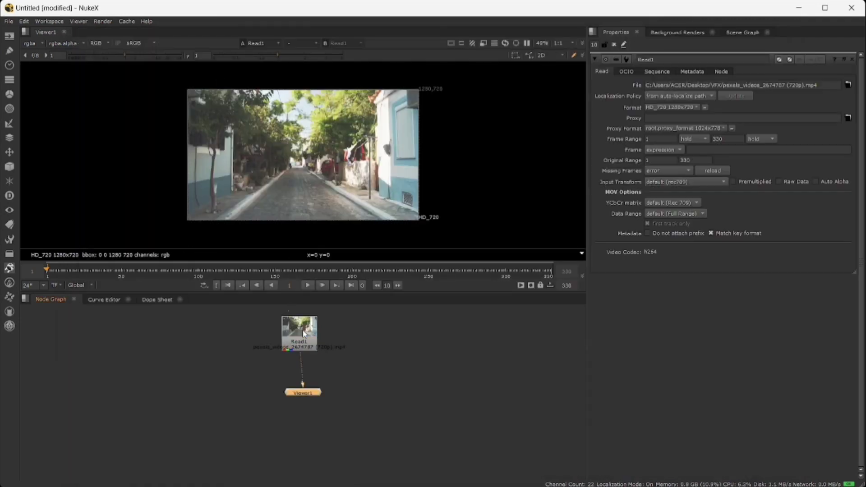
pyautogui.moveTo(308, 395); pyautogui.dragTo(304, 459)
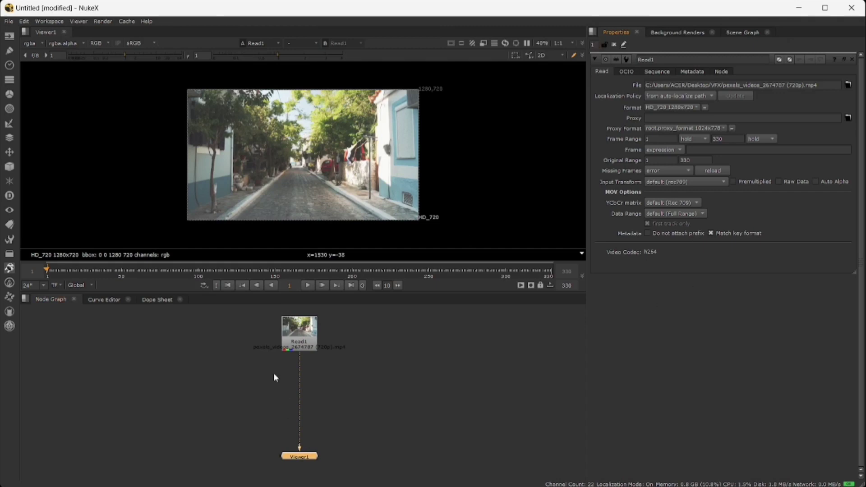
pyautogui.click(303, 336)
pyautogui.click(692, 71)
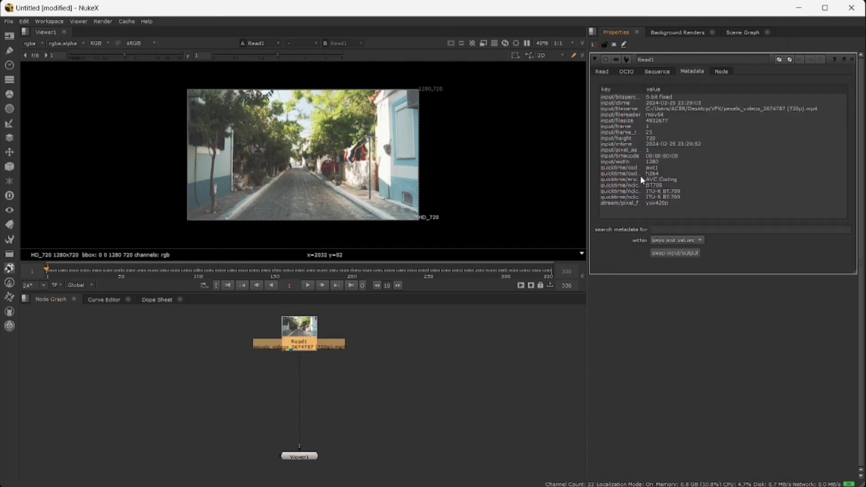
pyautogui.click(648, 132)
pyautogui.click(605, 73)
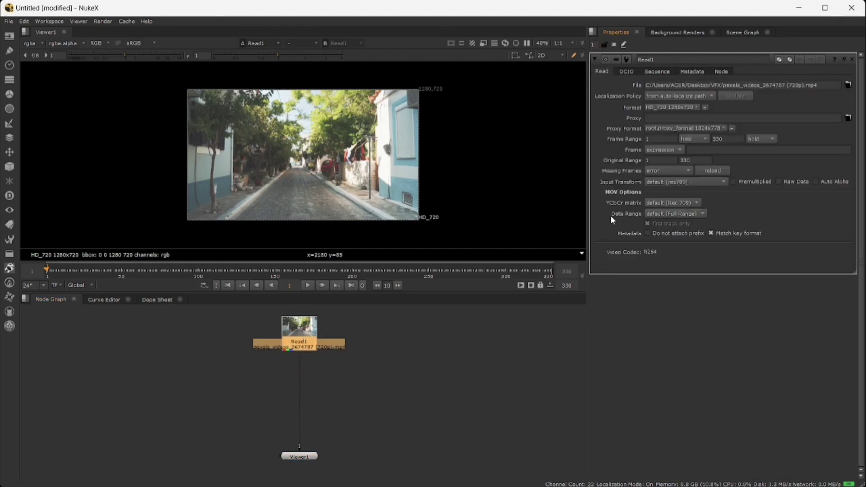
# Set the project to 25 fps with the HD_720 1280x720 format.
pyautogui.press('s')
pyautogui.click(651, 339)
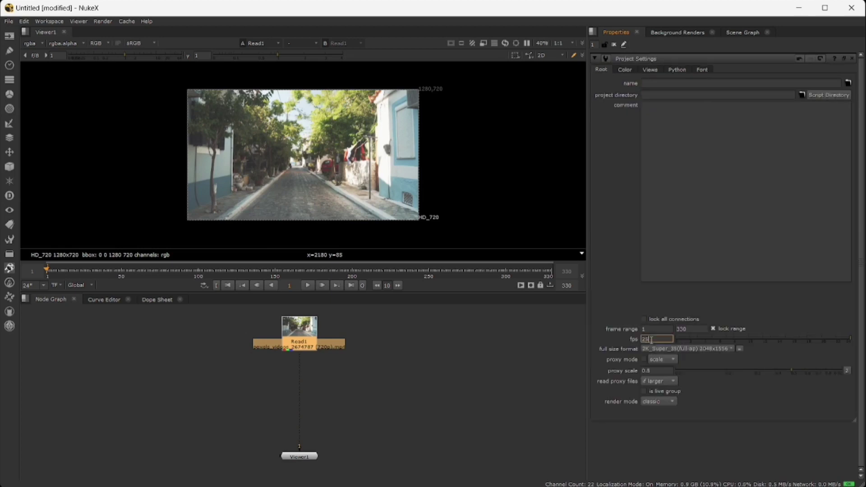
pyautogui.press('Return')
pyautogui.click(726, 349)
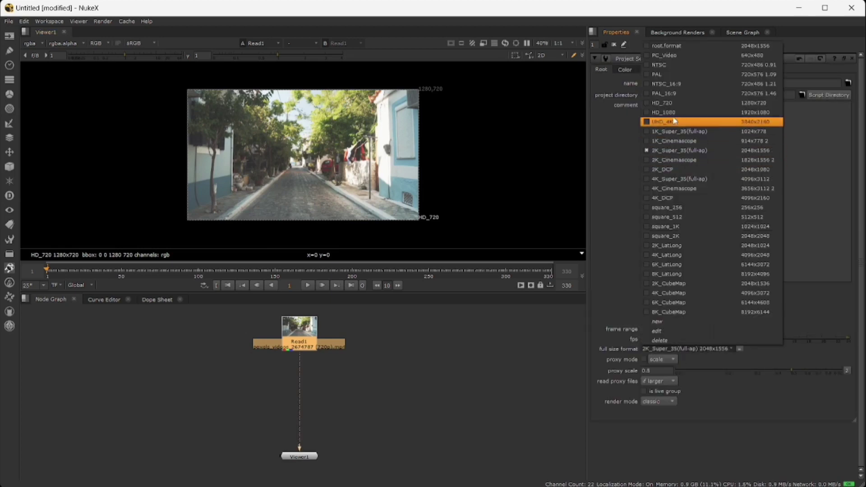
pyautogui.click(665, 102)
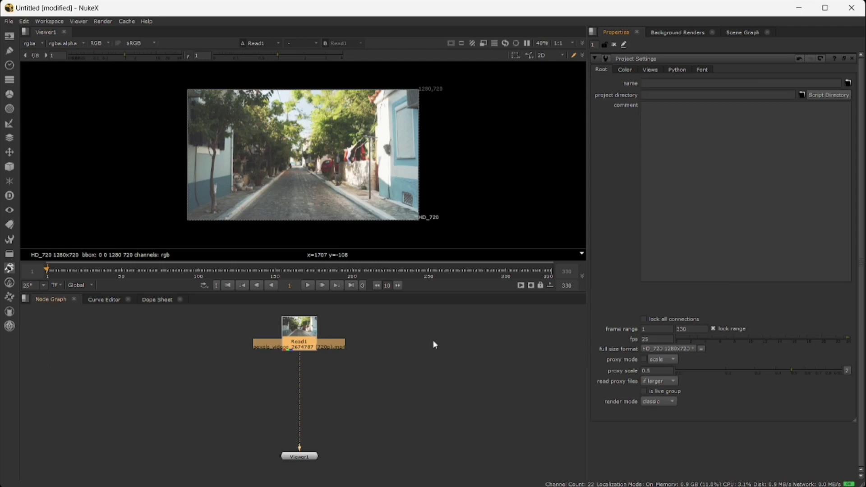
# Play the footage through, then stop and return to frame 1.
pyautogui.click(308, 286)
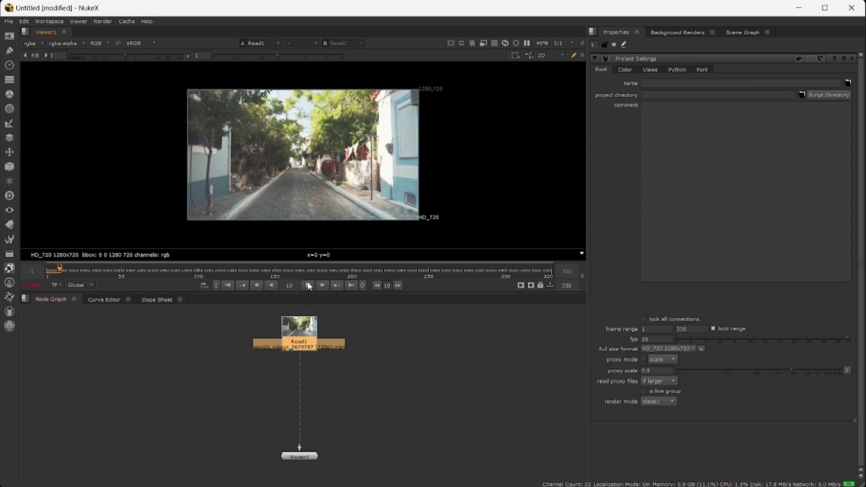
pyautogui.click(308, 285)
pyautogui.click(228, 285)
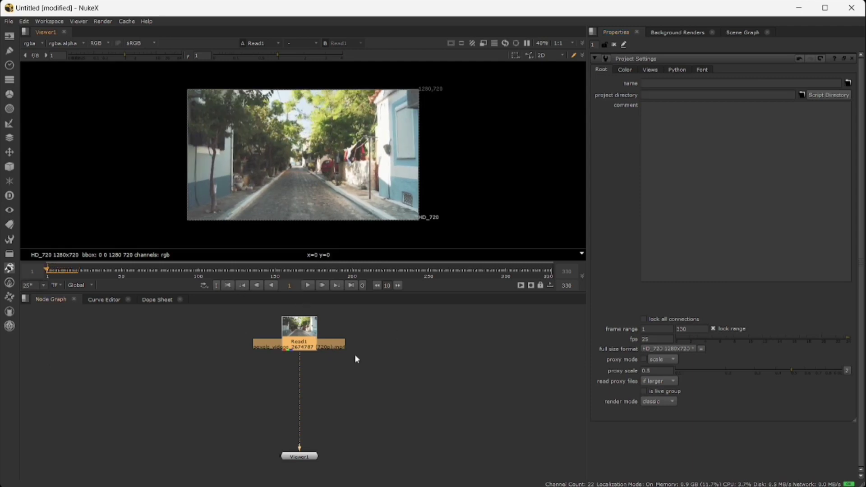
pyautogui.click(420, 374)
# Insert a CameraTracker node between Read1 and Viewer1.
pyautogui.press('Tab')
pyautogui.write('camera')
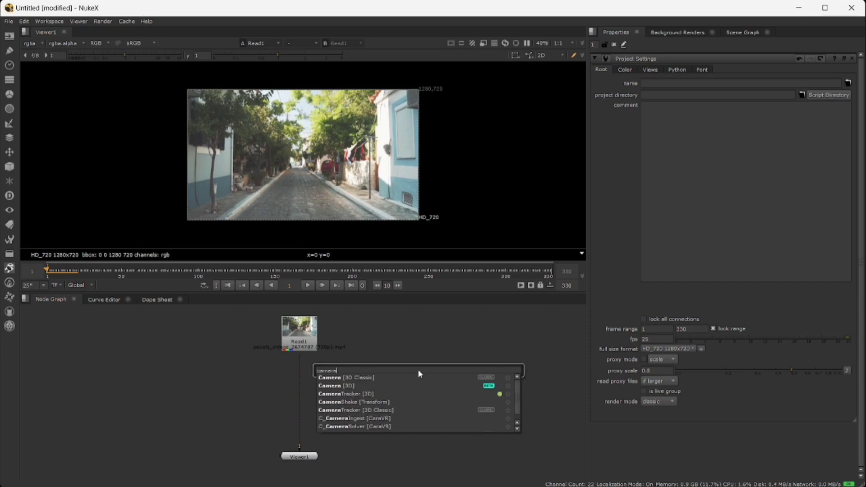
pyautogui.press('Down')
pyautogui.press('Down')
pyautogui.press('Down')
pyautogui.press('Return')
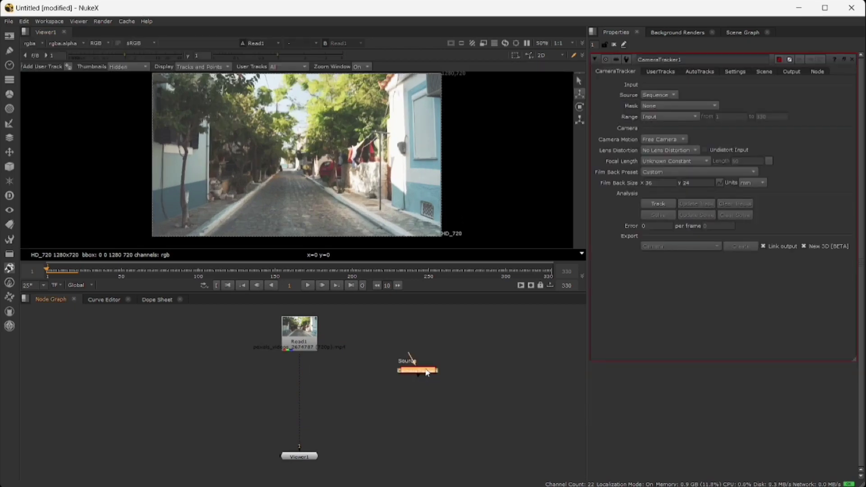
pyautogui.moveTo(426, 372); pyautogui.dragTo(299, 370)
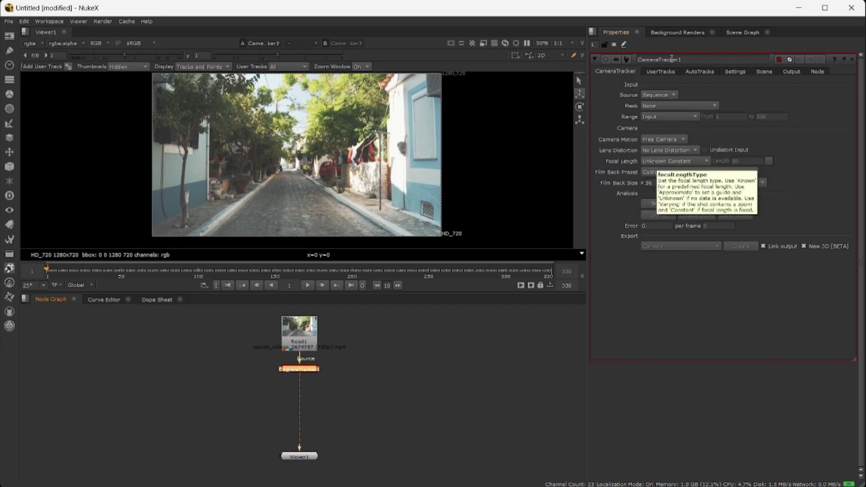
# Turn on Refine Feature Locations and set Number of Features to 1500.
pyautogui.click(735, 72)
pyautogui.click(660, 125)
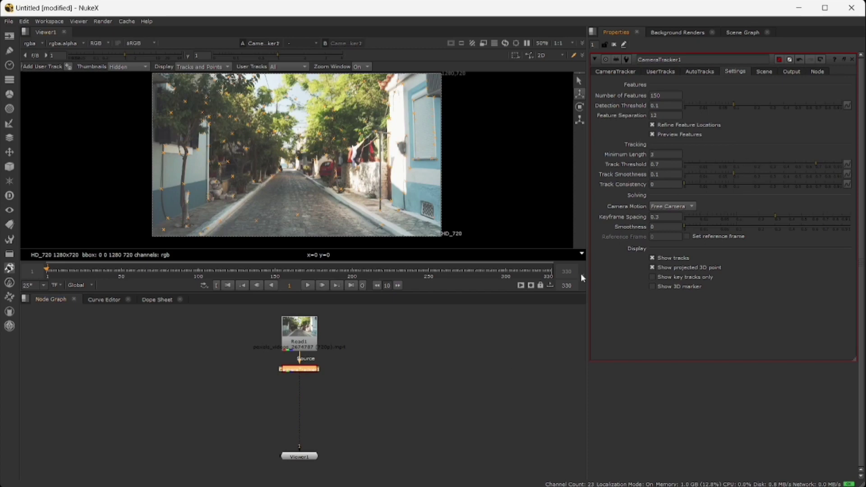
pyautogui.click(670, 96)
pyautogui.write('0')
pyautogui.press('Return')
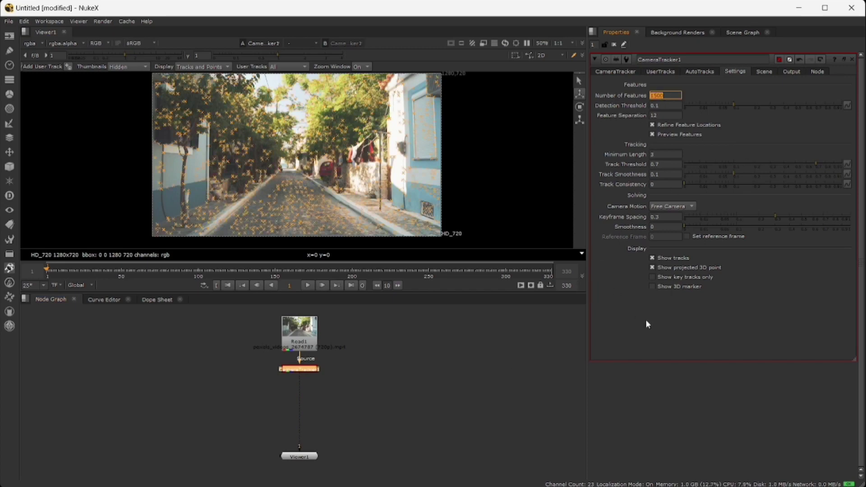
# Set the tracking range to Custom, frames 1 to 220.
pyautogui.click(612, 72)
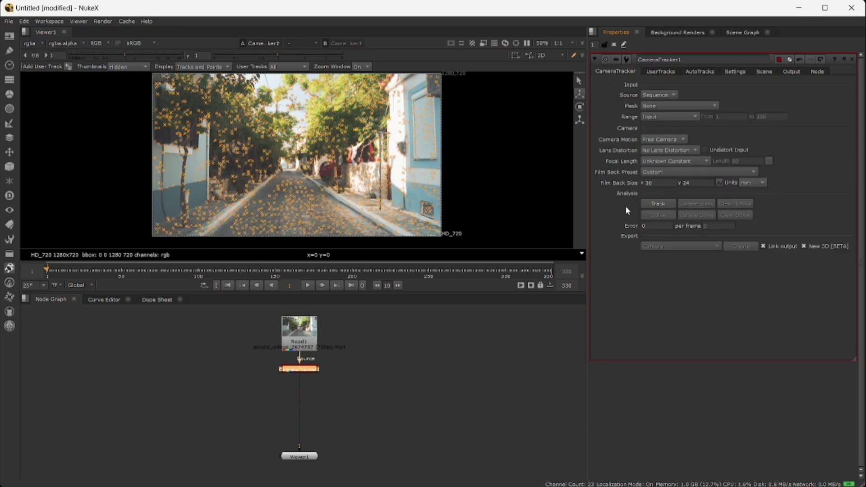
pyautogui.click(667, 118)
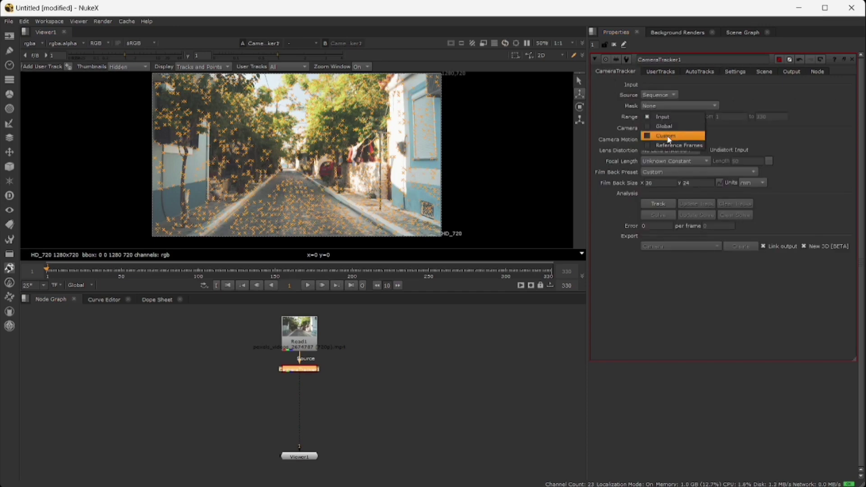
pyautogui.click(659, 126)
pyautogui.moveTo(778, 117); pyautogui.dragTo(752, 119)
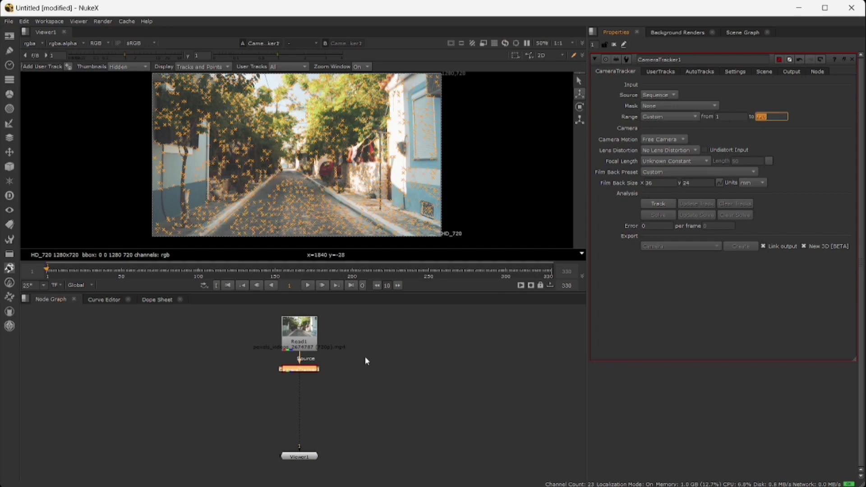
pyautogui.write('220')
pyautogui.press('Return')
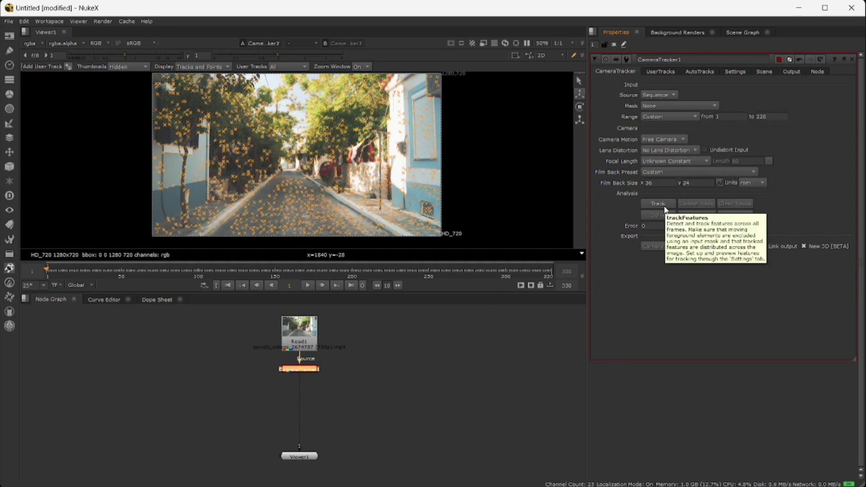
# Track the street clip's features and solve the camera, giving a 0.84 solve error.
pyautogui.click(664, 206)
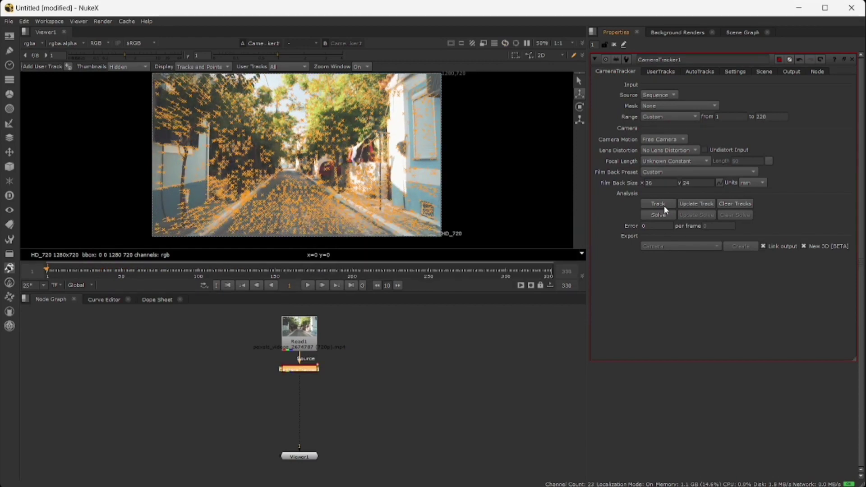
pyautogui.click(659, 213)
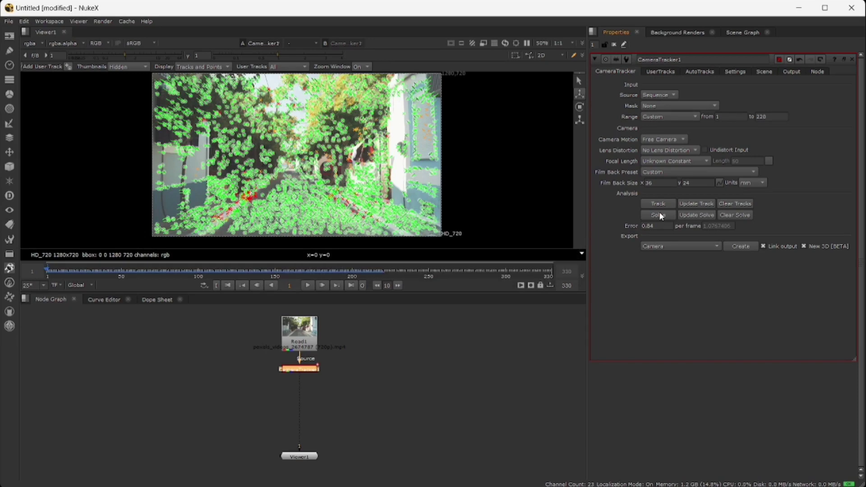
pyautogui.moveTo(662, 229); pyautogui.dragTo(619, 233)
# Delete the rejected and unsolved tracks in AutoTracks.
pyautogui.click(701, 72)
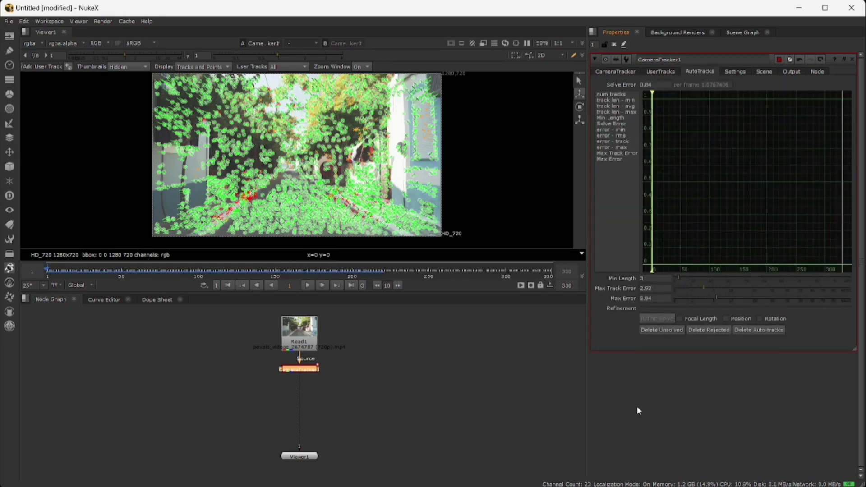
pyautogui.click(708, 331)
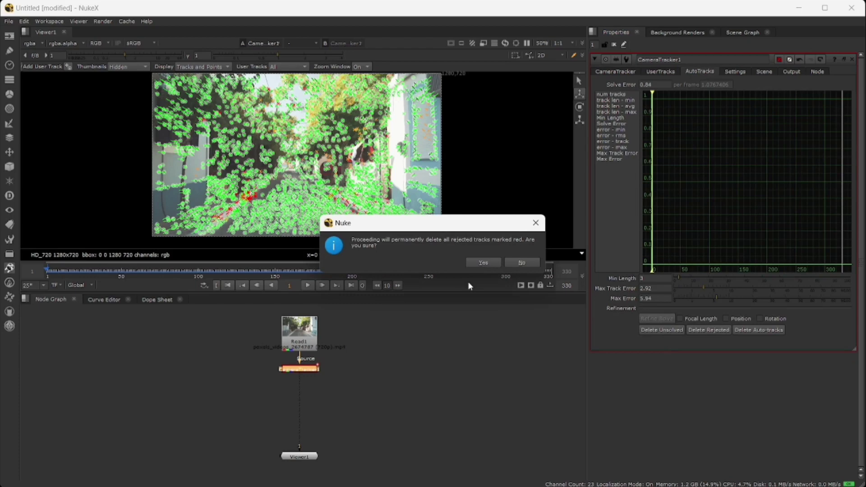
pyautogui.click(483, 263)
pyautogui.click(660, 330)
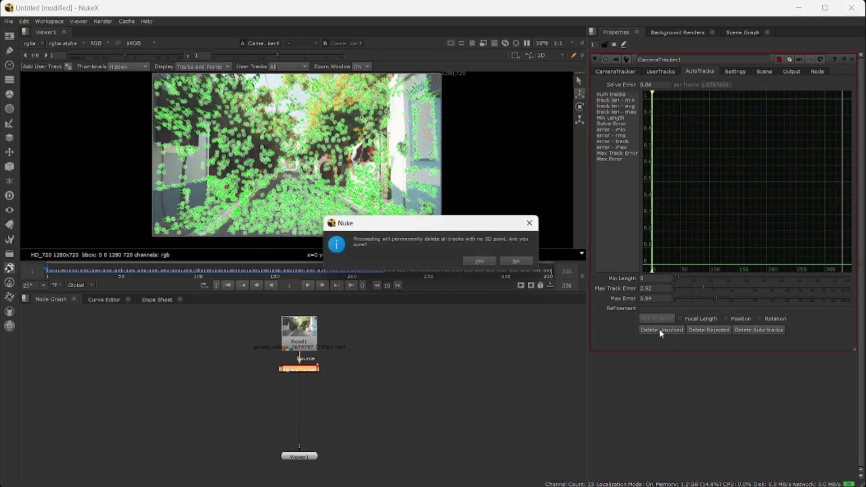
pyautogui.click(484, 264)
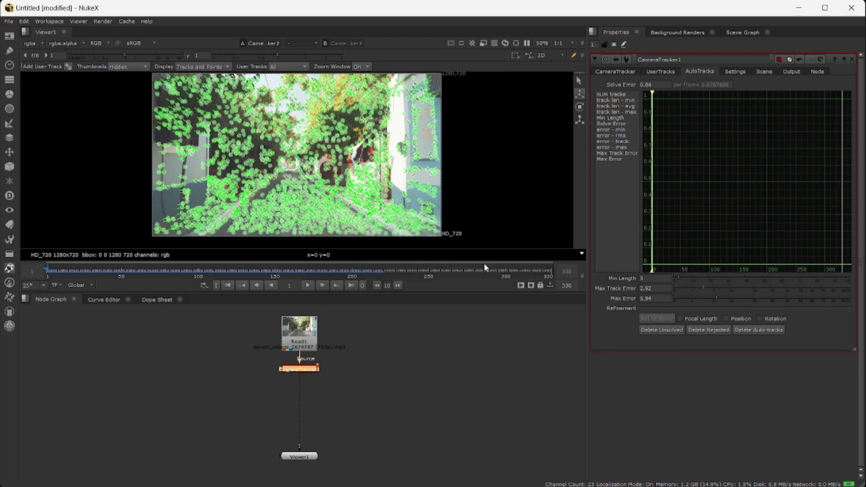
# Refine the solve including Focal Length, Position and Rotation.
pyautogui.click(680, 318)
pyautogui.click(726, 319)
pyautogui.click(760, 319)
pyautogui.click(660, 318)
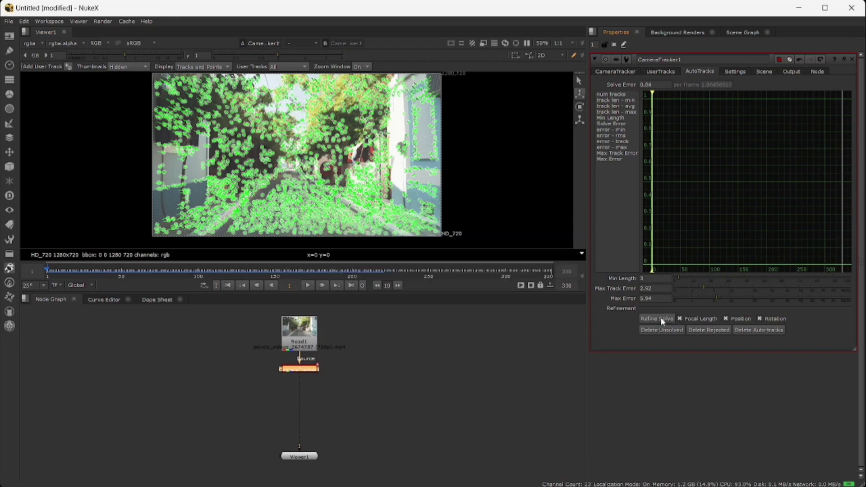
# Raise Min Length to 15, lower Max Track Error, and delete the newly rejected tracks.
pyautogui.moveTo(679, 278); pyautogui.dragTo(700, 277)
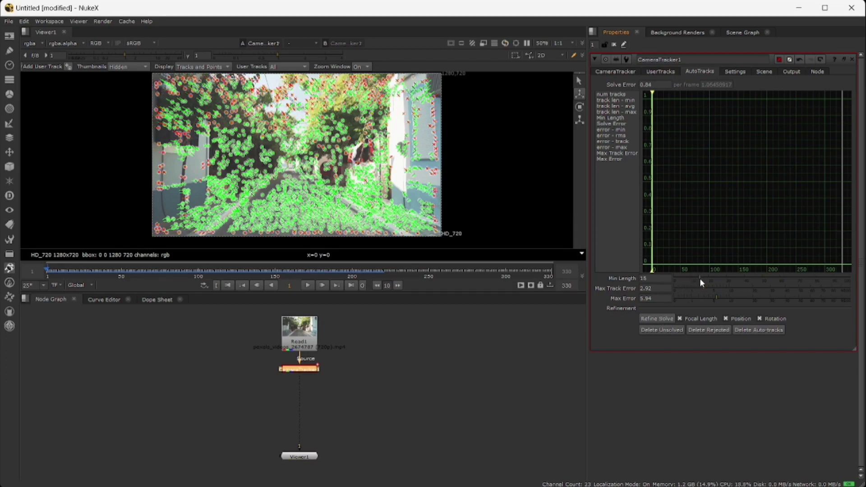
pyautogui.moveTo(704, 286)
pyautogui.mouseDown()
pyautogui.moveTo(695, 288)
pyautogui.moveTo(715, 297)
pyautogui.moveTo(705, 299)
pyautogui.mouseUp()
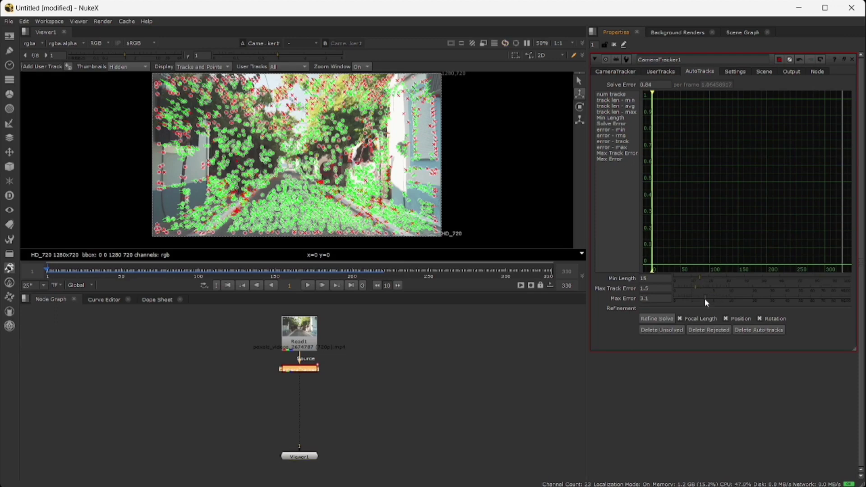
pyautogui.click(693, 330)
pyautogui.click(485, 265)
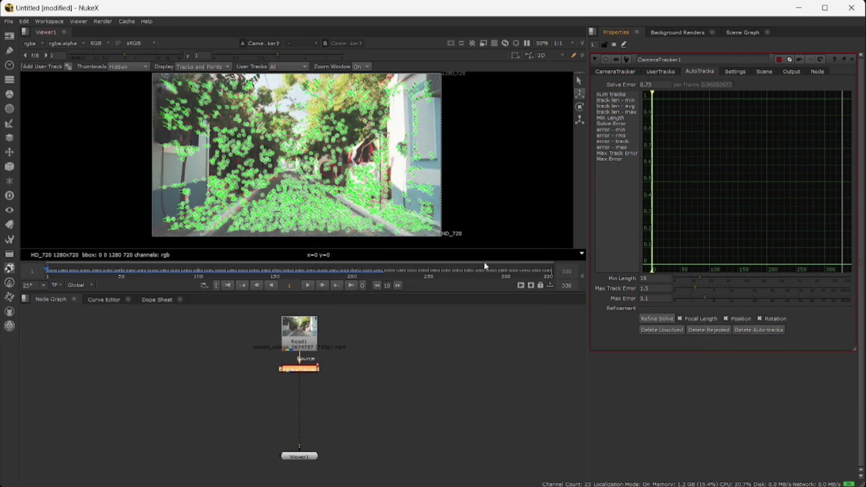
pyautogui.click(609, 71)
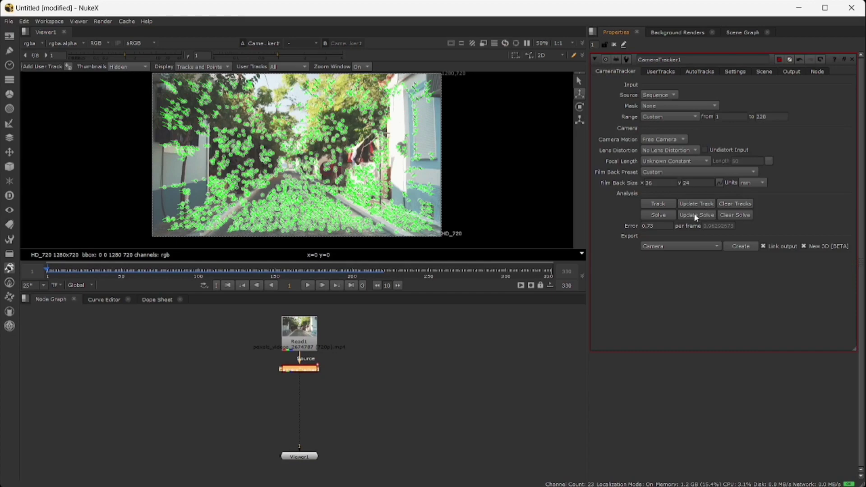
# Re-solve the camera over frames 1–220, lowering the solve error to 0.72.
pyautogui.press('F7')
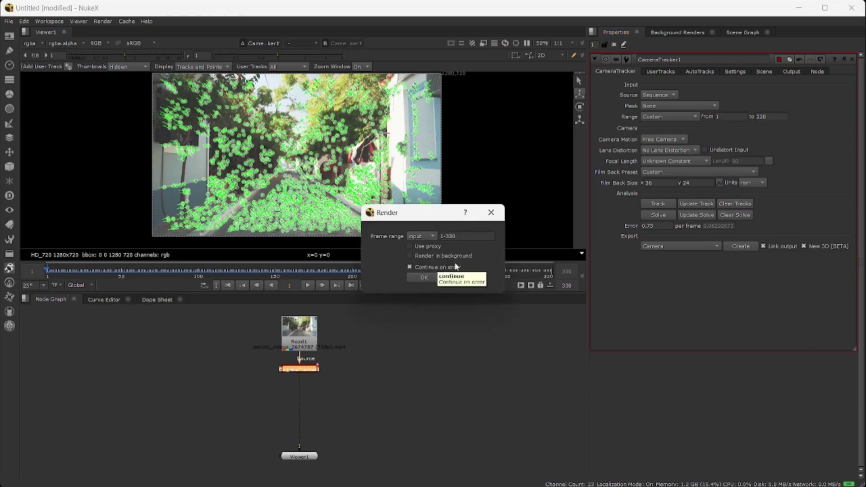
pyautogui.moveTo(464, 239); pyautogui.dragTo(449, 241)
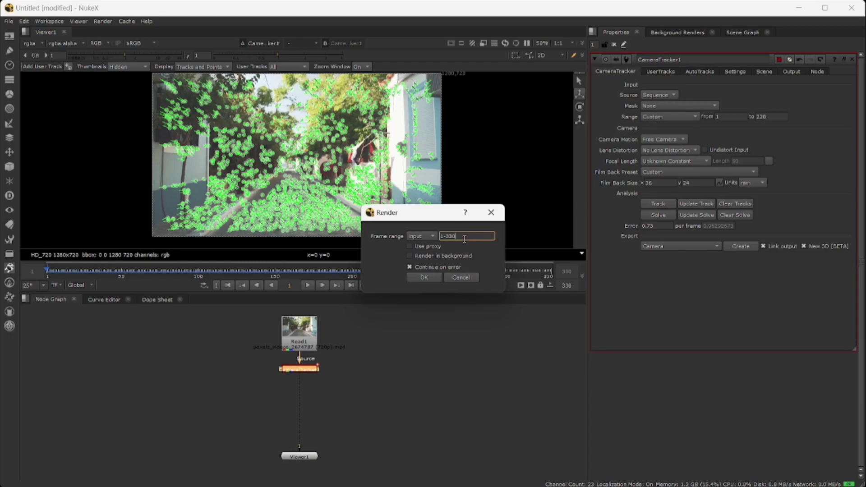
pyautogui.write('220')
pyautogui.press('Tab')
pyautogui.click(430, 277)
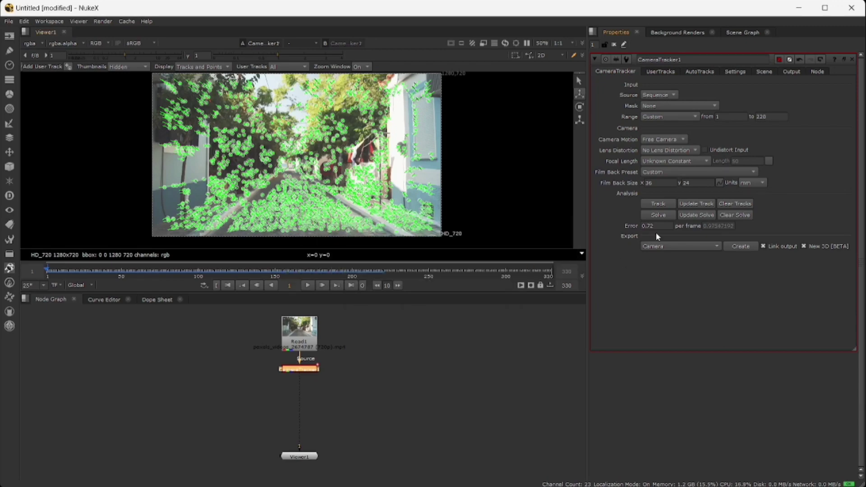
pyautogui.moveTo(657, 226); pyautogui.dragTo(602, 224)
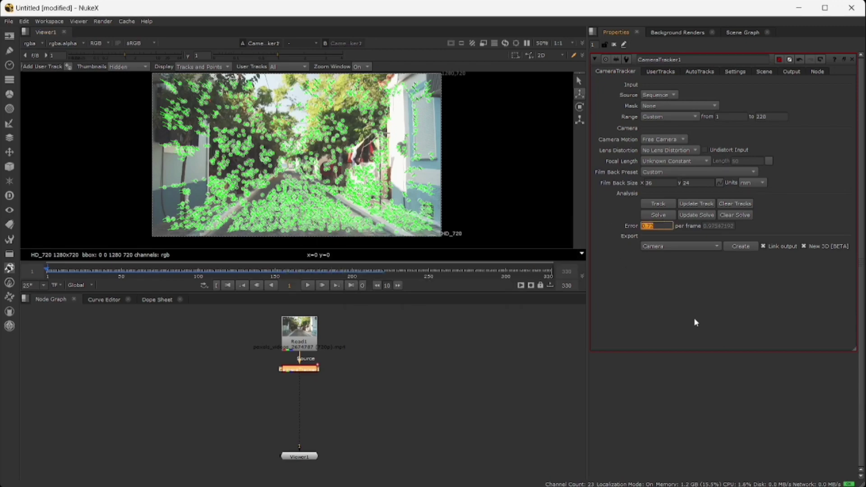
# Export the solve as a Scene with New 3D off, creating camera, point cloud and scene nodes.
pyautogui.click(811, 248)
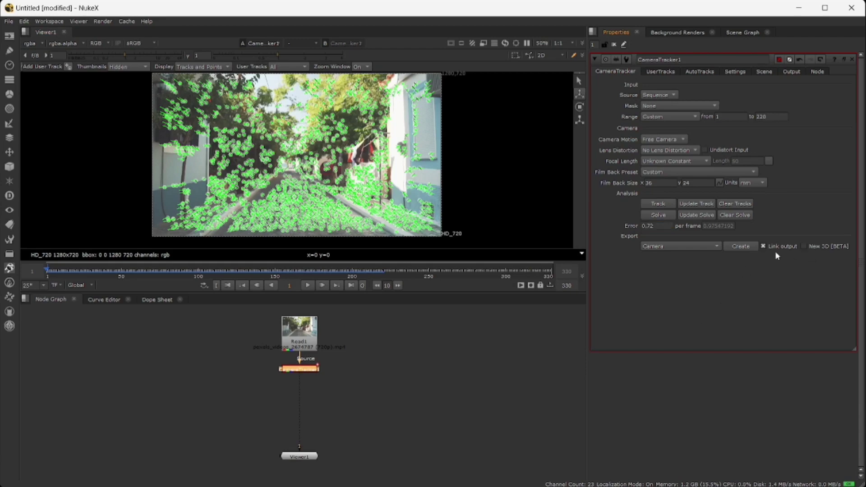
pyautogui.click(714, 247)
pyautogui.click(684, 276)
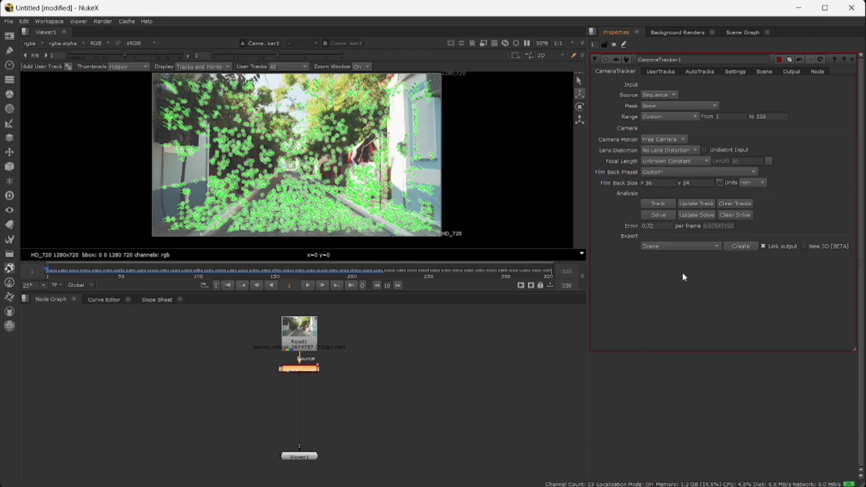
pyautogui.click(738, 246)
# View Scene1 in 3D, orbit around the camera and point cloud, then view Read1 again.
pyautogui.moveTo(294, 457)
pyautogui.mouseDown()
pyautogui.moveTo(294, 469)
pyautogui.moveTo(305, 436)
pyautogui.mouseUp()
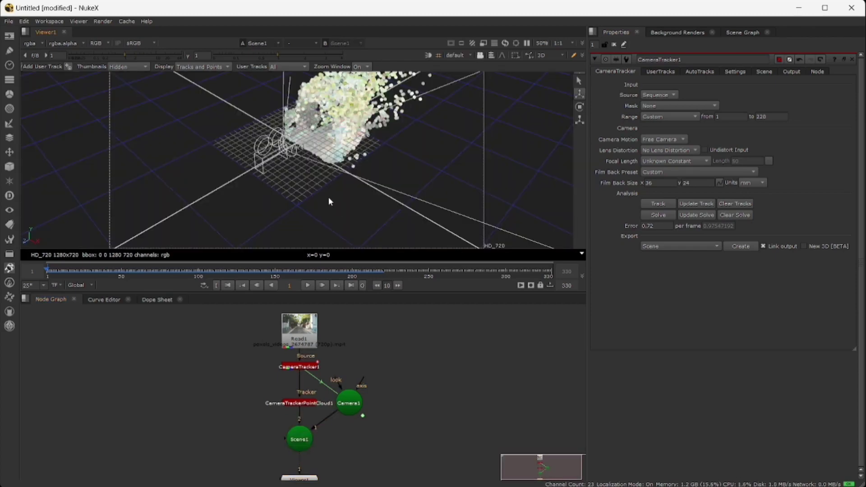
pyautogui.moveTo(329, 197)
pyautogui.keyDown('ctrl'); pyautogui.mouseDown()
pyautogui.moveTo(445, 207)
pyautogui.moveTo(391, 156)
pyautogui.moveTo(423, 172)
pyautogui.moveTo(255, 103)
pyautogui.moveTo(264, 105)
pyautogui.mouseUp(); pyautogui.keyUp('ctrl')
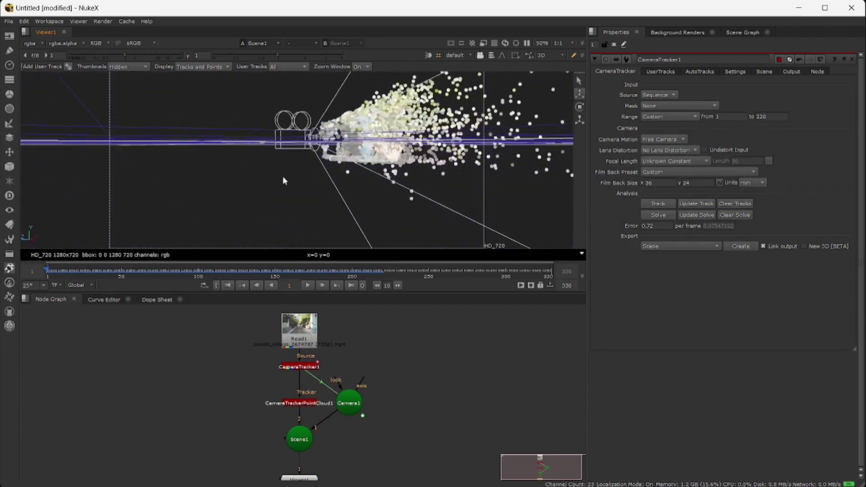
pyautogui.keyDown('ctrl'); pyautogui.moveTo(282, 176); pyautogui.dragTo(294, 235); pyautogui.keyUp('ctrl')
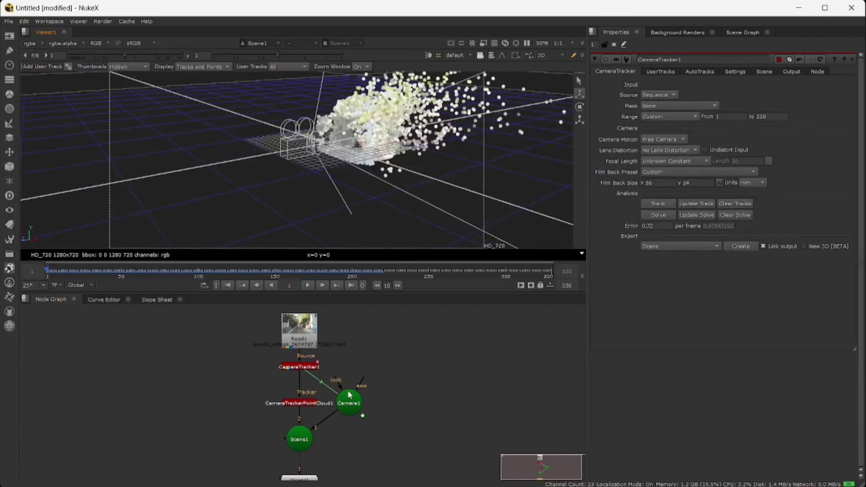
pyautogui.click(306, 404)
pyautogui.press('1')
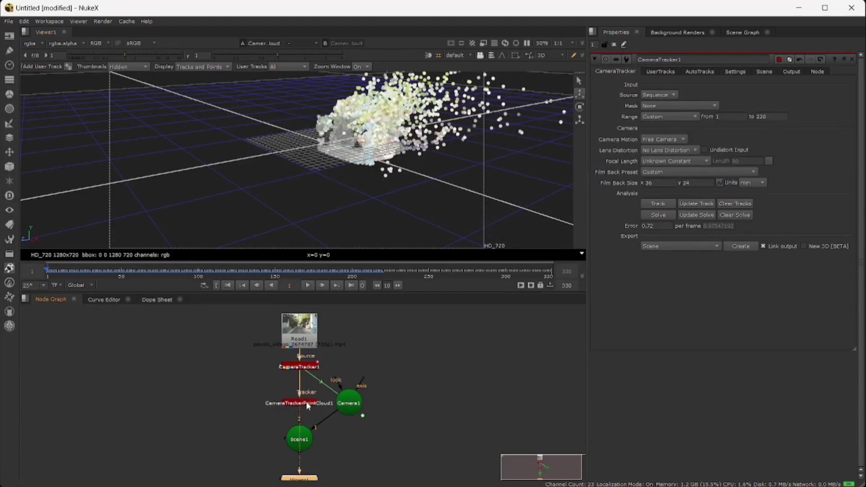
pyautogui.click(299, 329)
pyautogui.press('1')
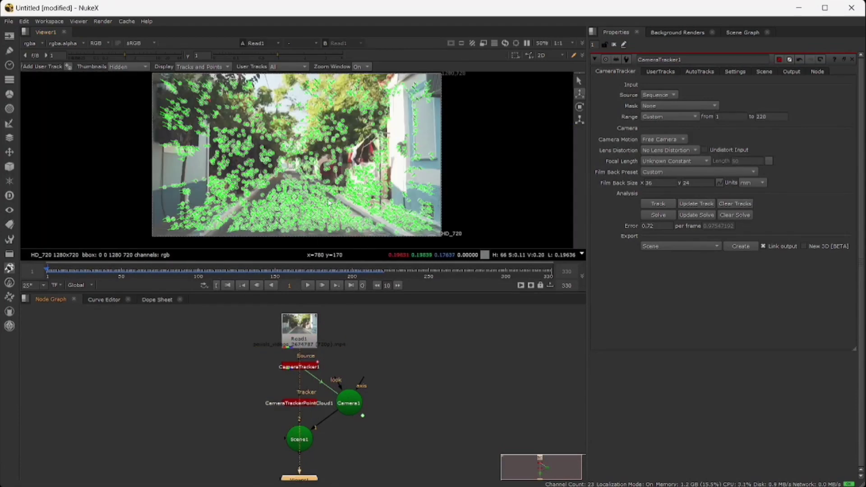
# Set the selected road track points as the ground plane.
pyautogui.moveTo(246, 239); pyautogui.dragTo(379, 189)
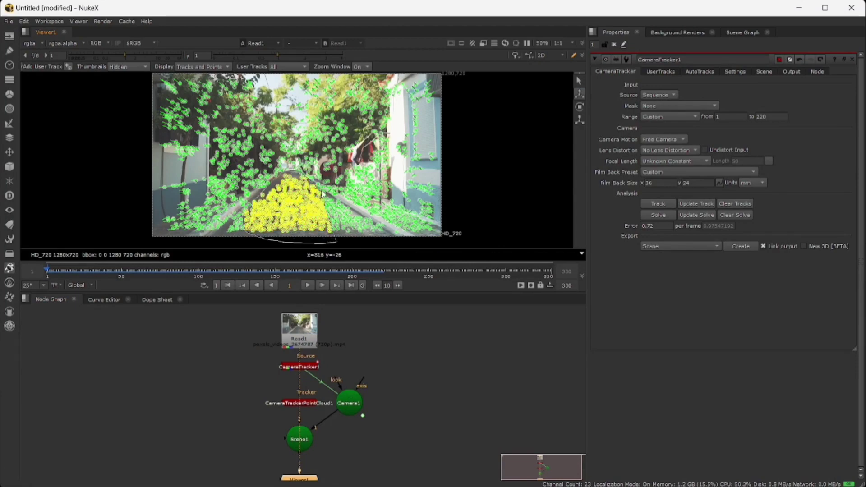
pyautogui.rightClick(318, 222)
pyautogui.click(383, 270)
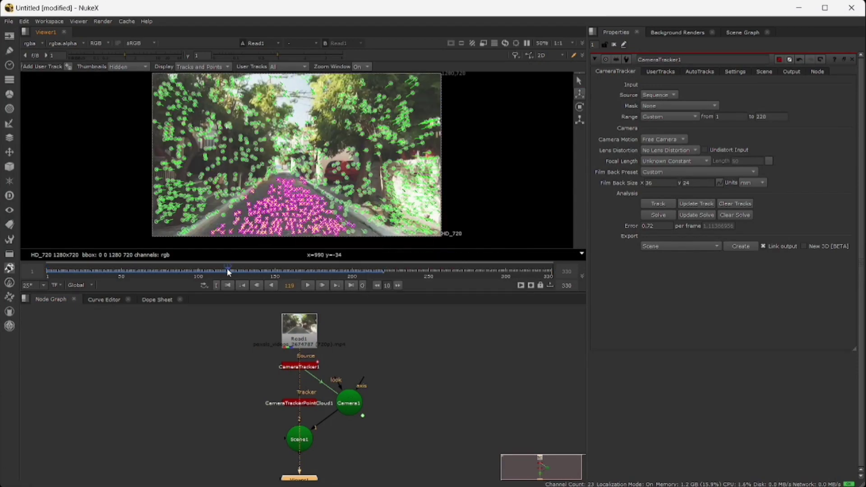
pyautogui.rightClick(299, 218)
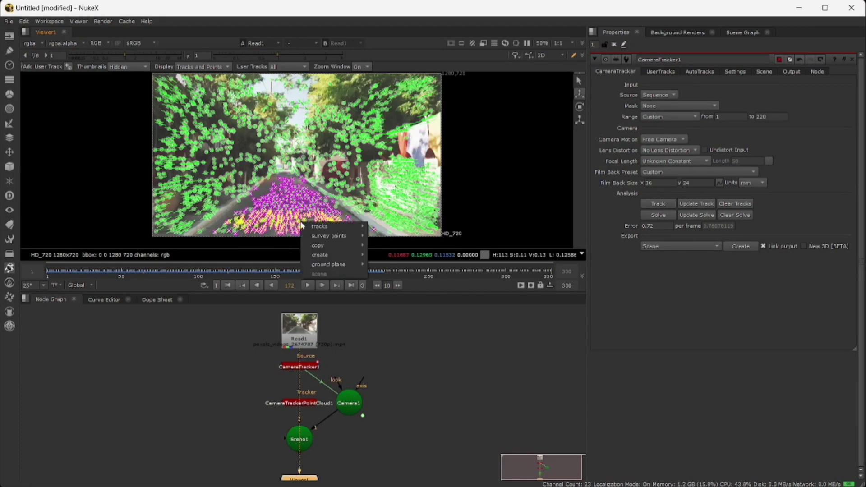
pyautogui.moveTo(218, 236); pyautogui.dragTo(394, 238)
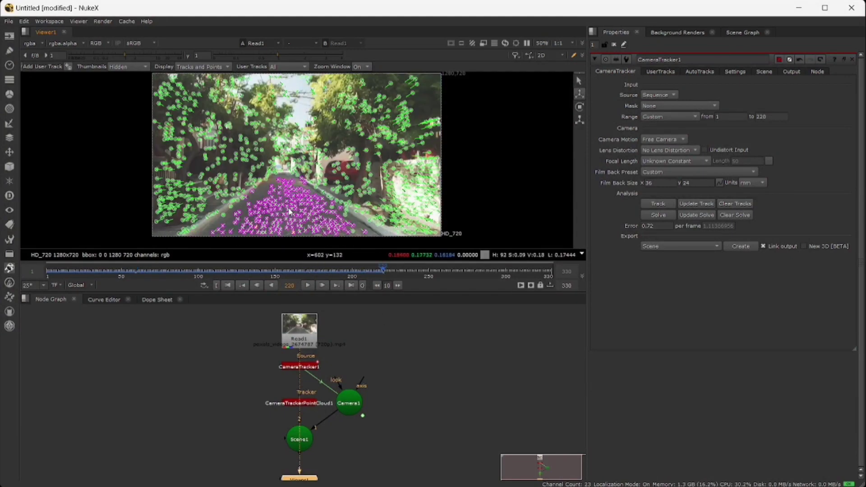
pyautogui.click(229, 286)
# View Scene1 in 3D and play the camera move through the point cloud.
pyautogui.click(301, 440)
pyautogui.press('1')
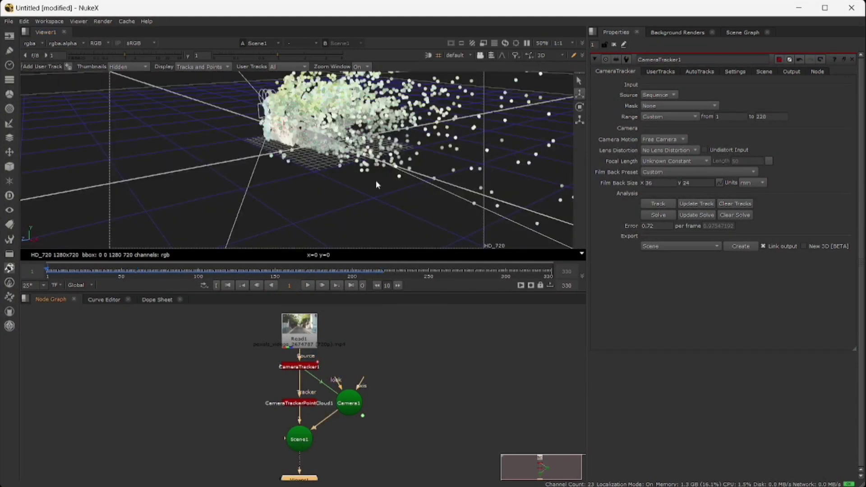
pyautogui.moveTo(354, 185); pyautogui.dragTo(518, 180, button='middle')
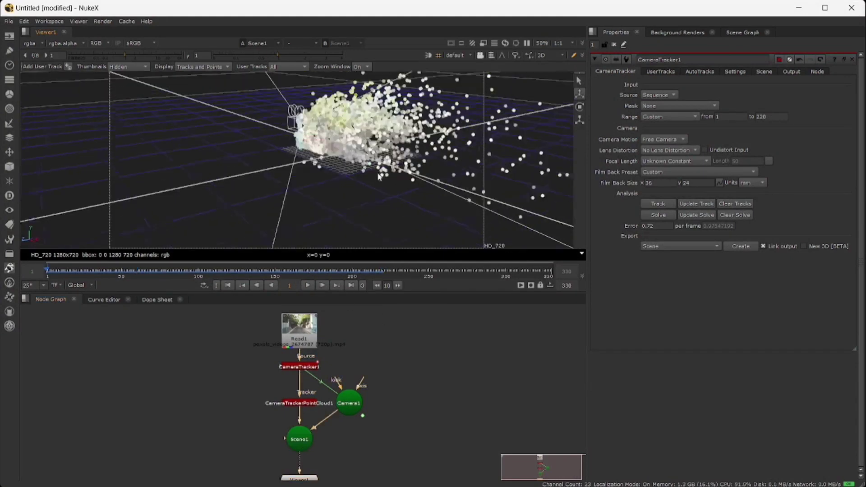
pyautogui.moveTo(337, 201)
pyautogui.mouseDown(button='middle')
pyautogui.moveTo(459, 153)
pyautogui.moveTo(496, 219)
pyautogui.moveTo(426, 207)
pyautogui.mouseUp(button='middle')
pyautogui.click(307, 286)
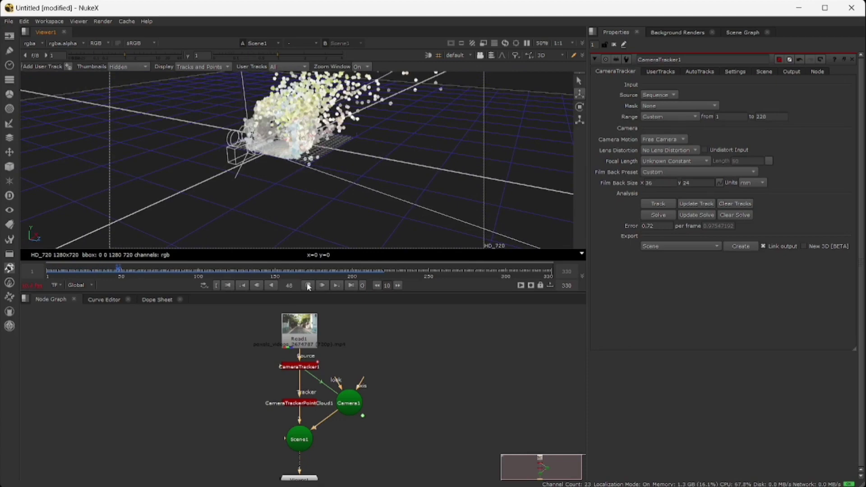
pyautogui.click(307, 285)
pyautogui.click(228, 286)
pyautogui.click(297, 333)
pyautogui.press('1')
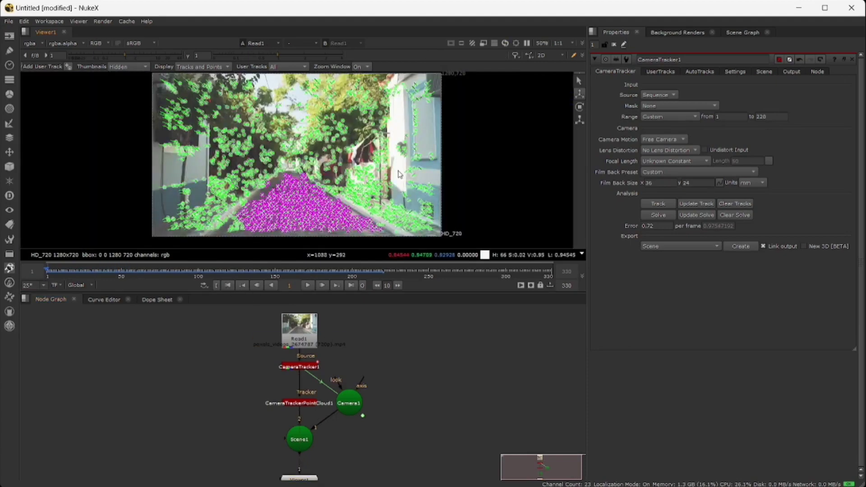
pyautogui.press('Tab')
# Add a WriteGeo node fed by Scene1.
pyautogui.write('write [Image')
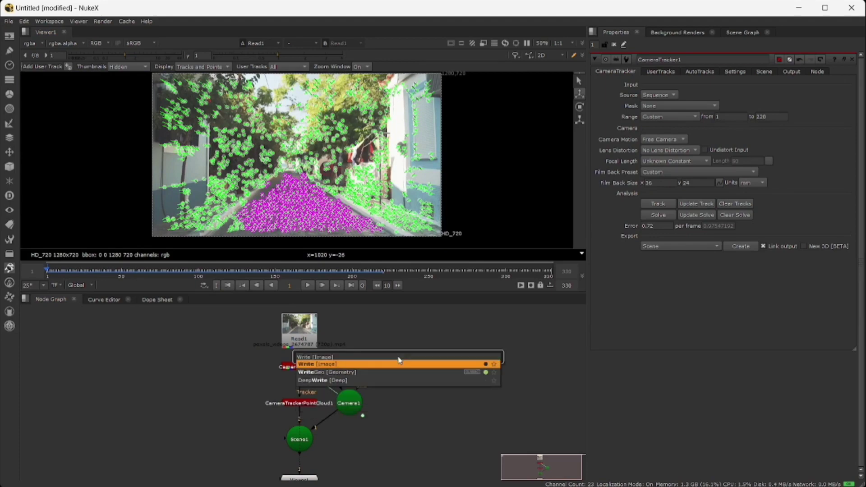
pyautogui.press('Return')
pyautogui.moveTo(398, 358)
pyautogui.mouseDown()
pyautogui.moveTo(413, 464)
pyautogui.moveTo(295, 440)
pyautogui.mouseUp()
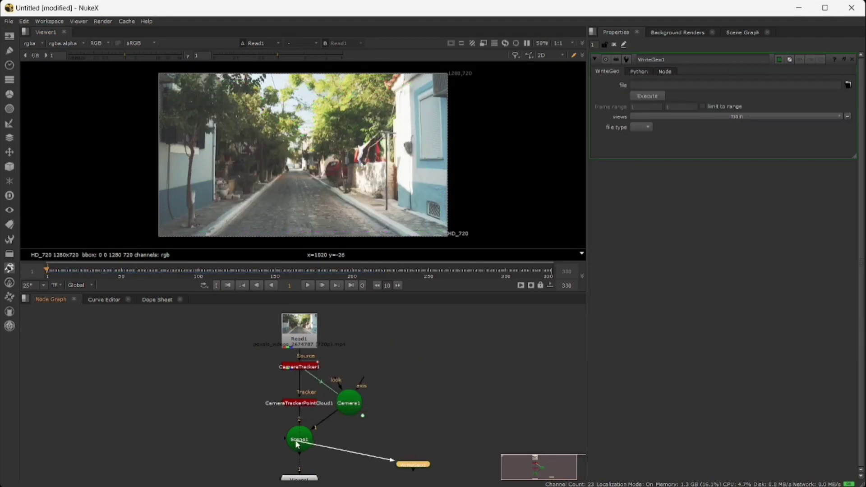
pyautogui.moveTo(411, 464); pyautogui.dragTo(418, 446)
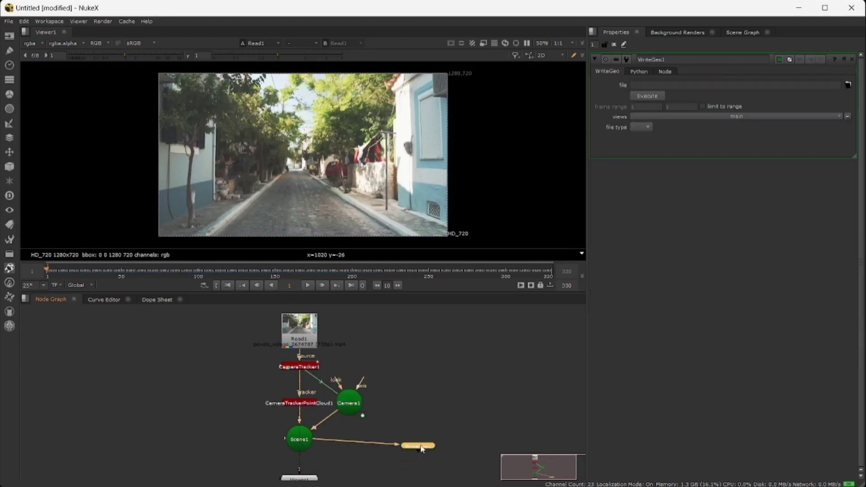
# Set the WriteGeo output file to VFX/Camtrack.abc.
pyautogui.click(848, 85)
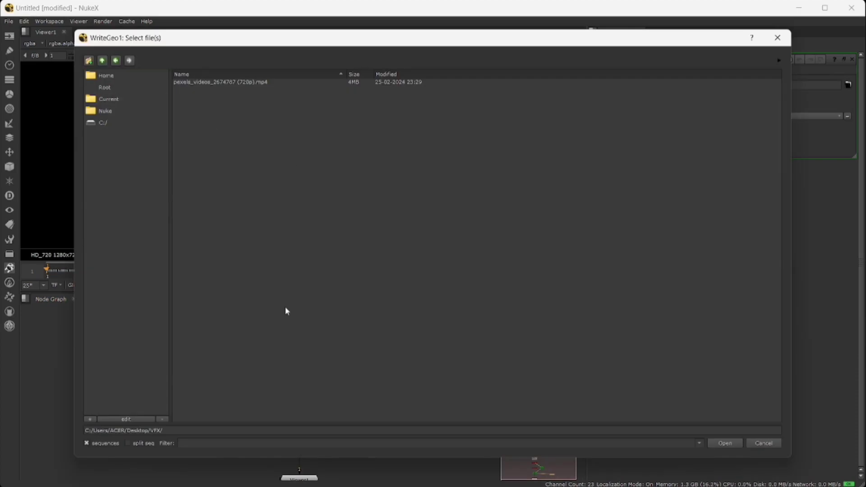
pyautogui.click(196, 432)
pyautogui.write('Camtrack')
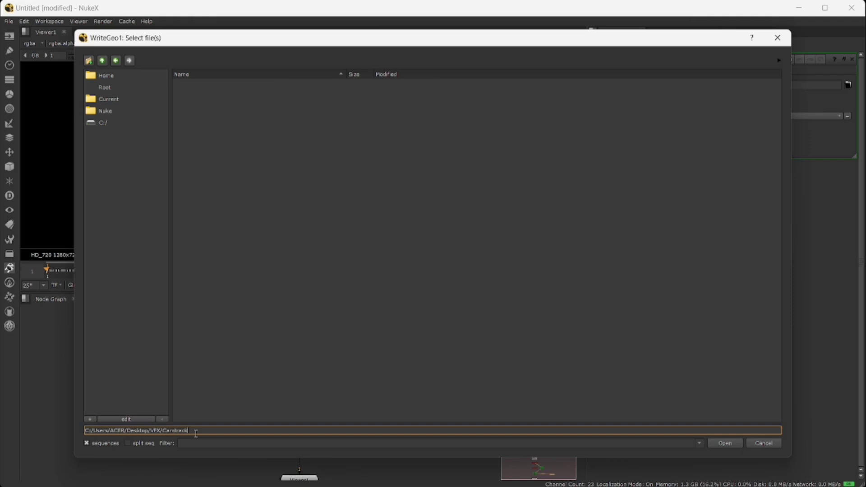
pyautogui.click(577, 388)
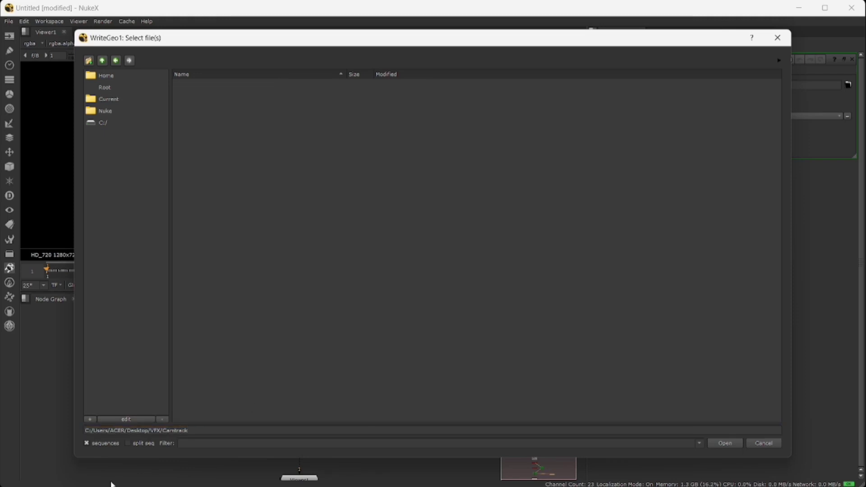
pyautogui.click(206, 434)
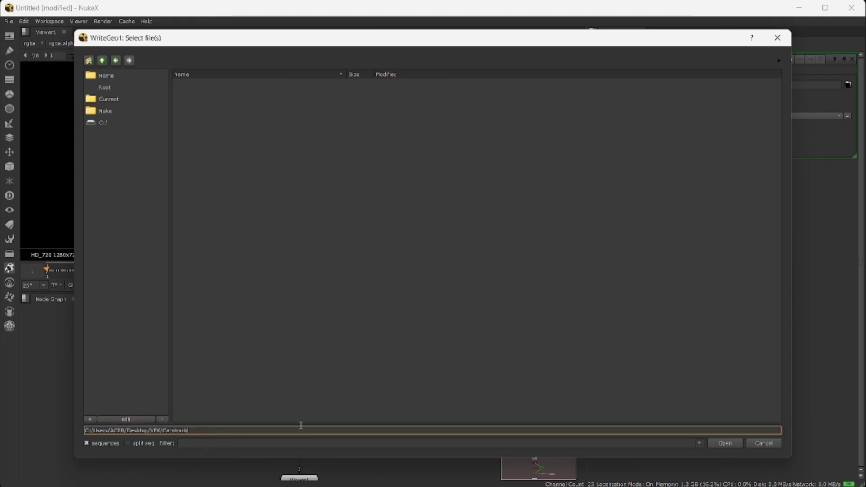
pyautogui.write('.abc')
pyautogui.click(719, 442)
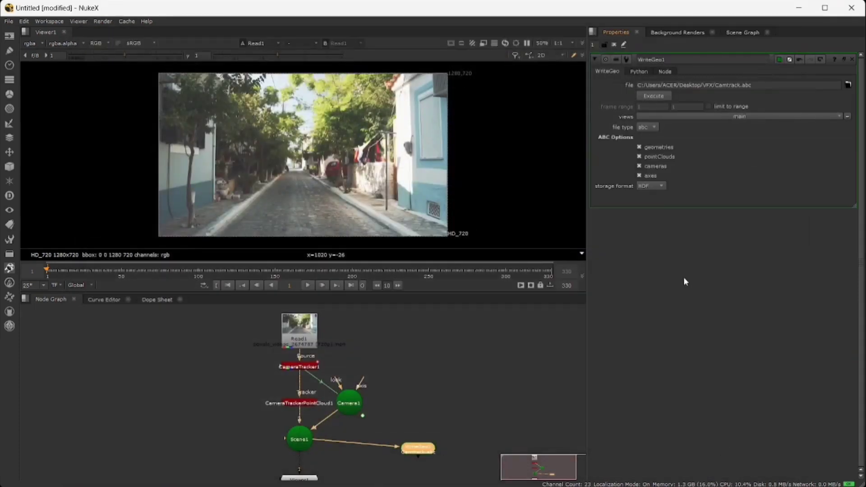
# Use Ogawa storage format and execute the export for frames 1–220.
pyautogui.click(662, 186)
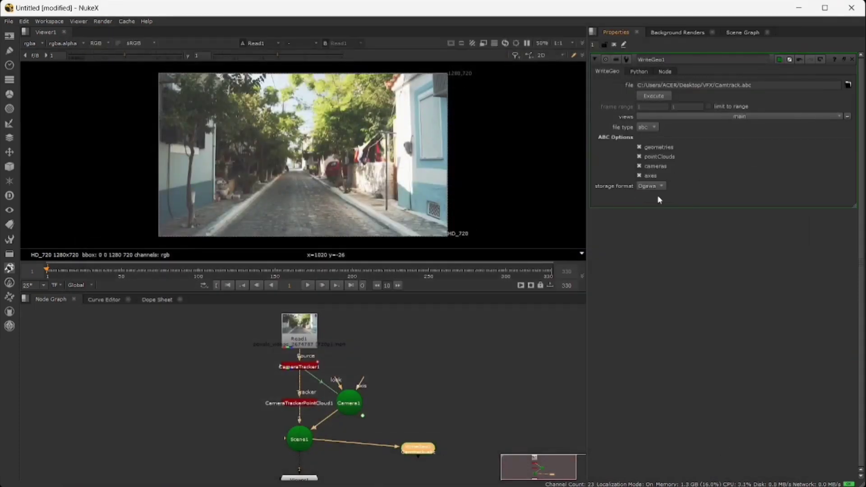
pyautogui.click(652, 96)
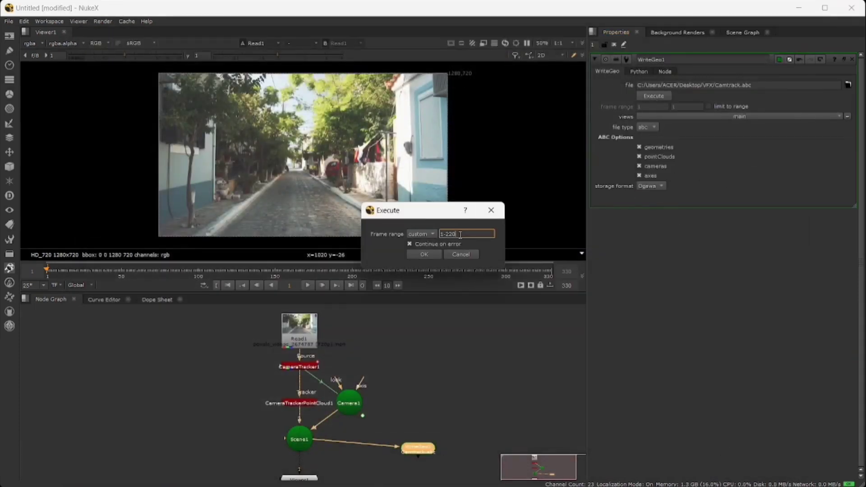
pyautogui.click(423, 255)
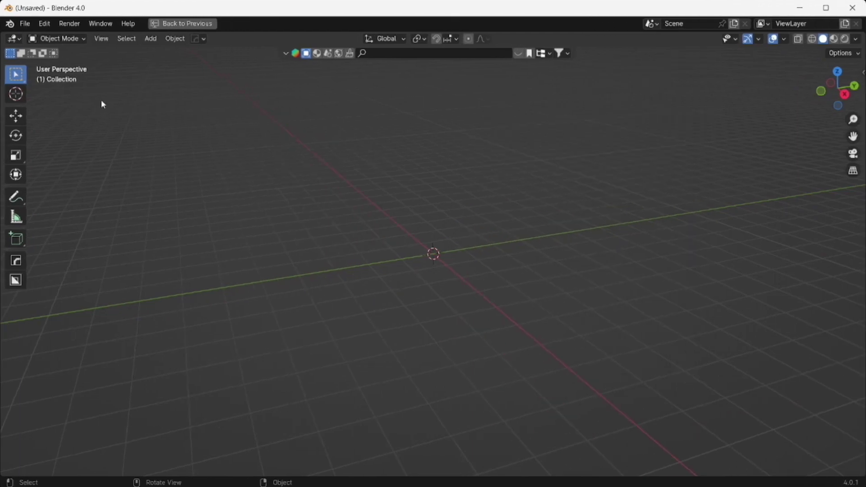
# Import Camtrack.abc as Alembic at scale 3, then view through the tracked camera.
pyautogui.click(27, 23)
pyautogui.moveTo(45, 183)
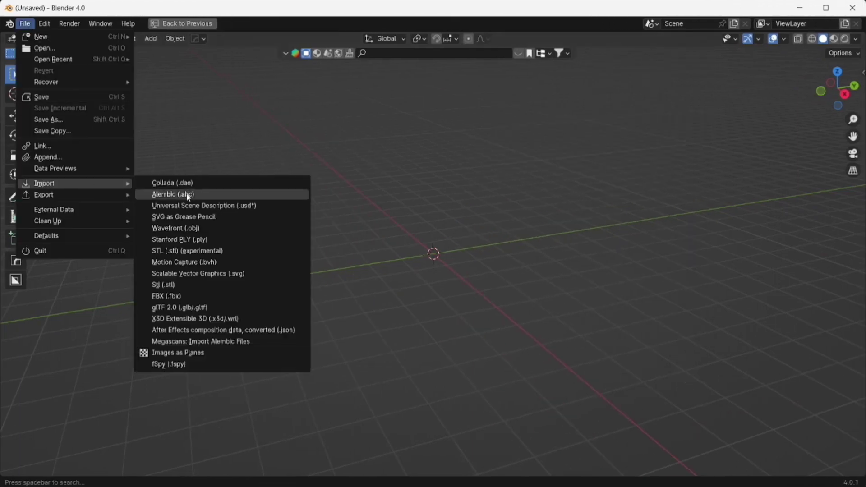
pyautogui.click(217, 193)
pyautogui.click(205, 149)
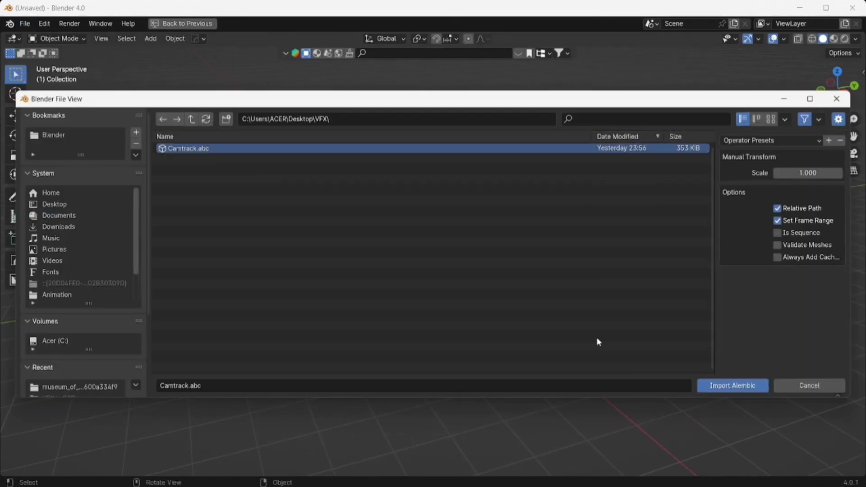
pyautogui.doubleClick(812, 174)
pyautogui.write('3')
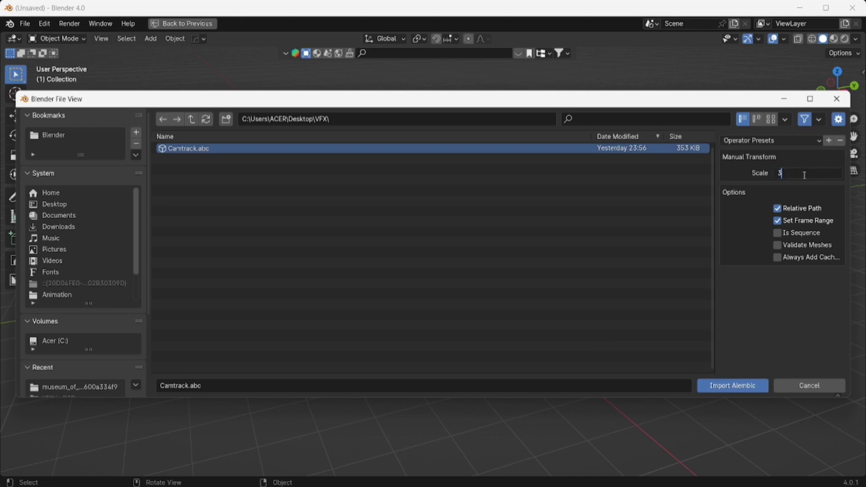
pyautogui.press('Return')
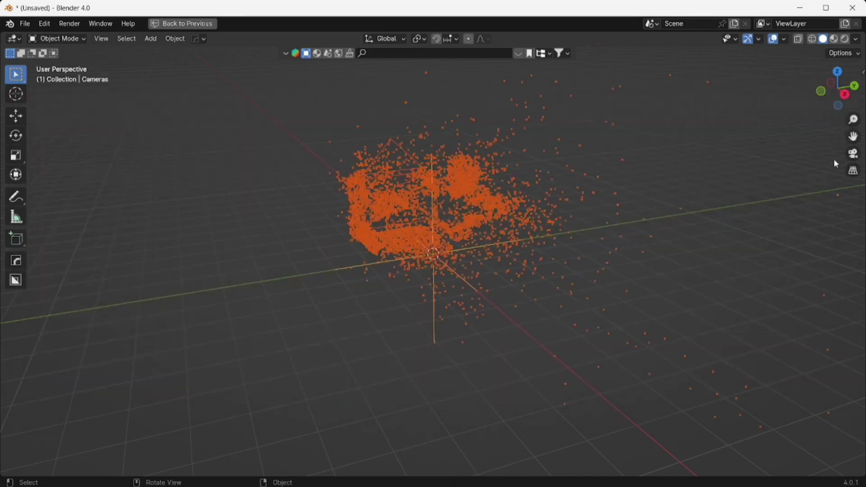
pyautogui.moveTo(451, 293); pyautogui.dragTo(515, 354, button='middle')
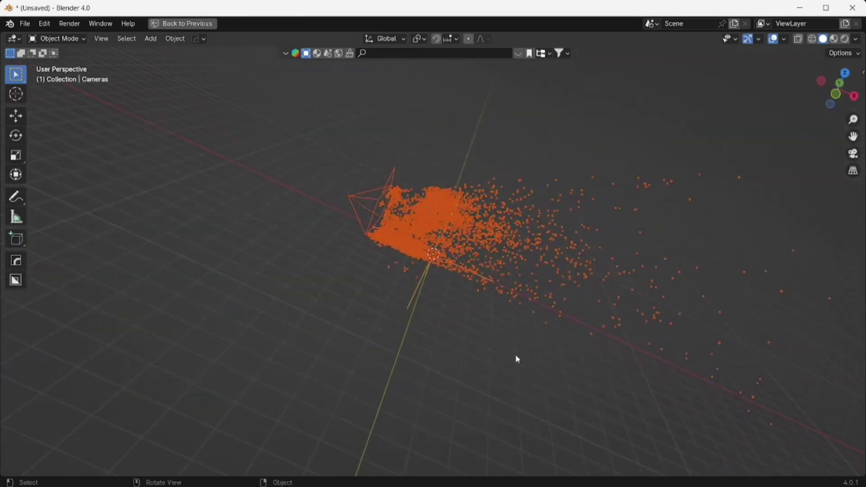
pyautogui.press('KP_0')
pyautogui.hotkey('ctrl', 'space')
# Select the tracked camera and check the output frame rate options.
pyautogui.click(537, 228)
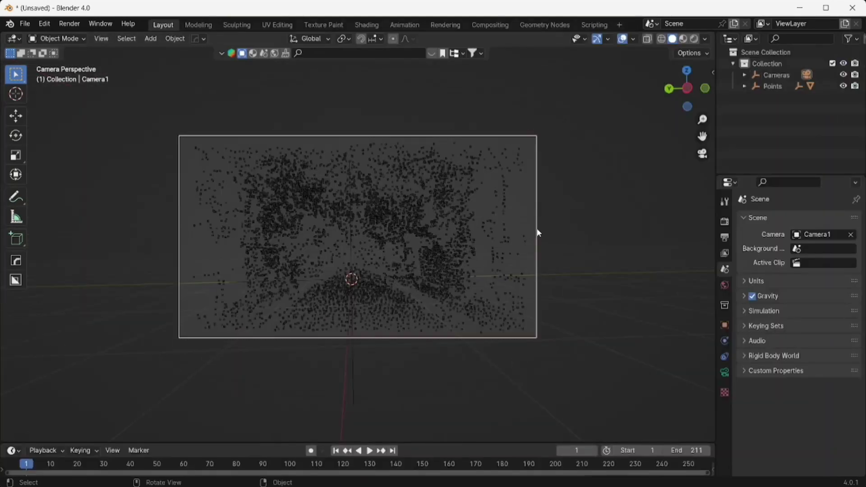
pyautogui.click(724, 373)
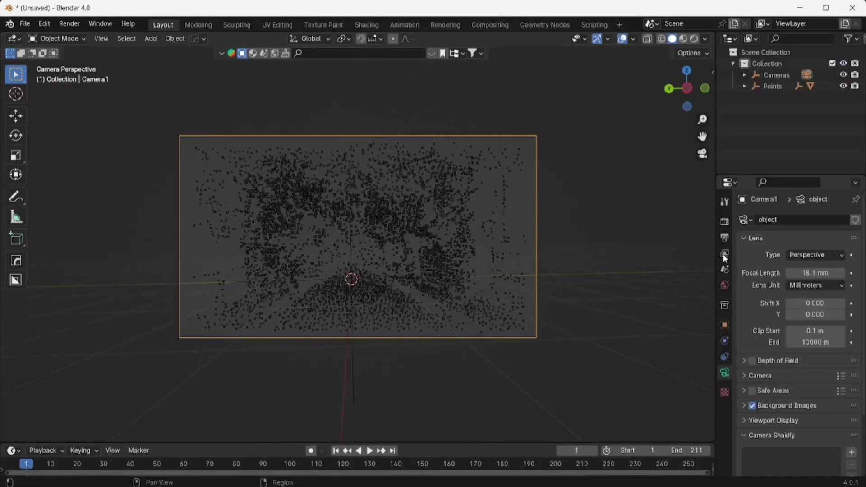
pyautogui.click(725, 237)
pyautogui.click(824, 322)
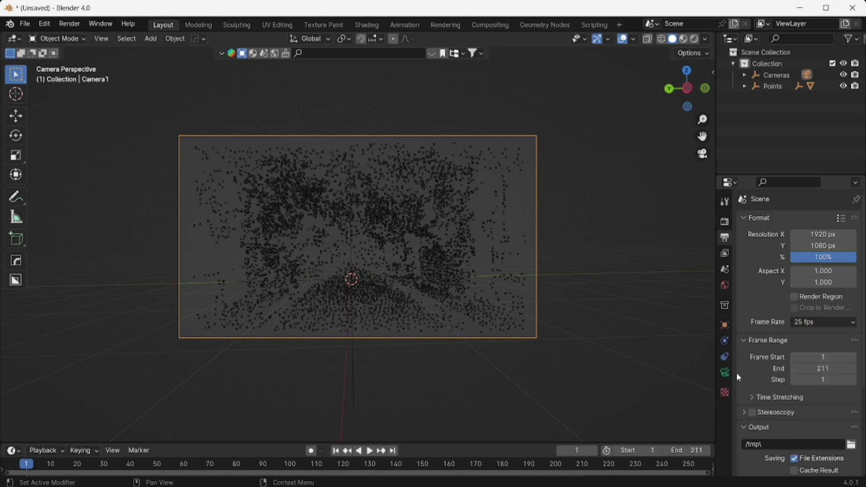
pyautogui.click(725, 373)
# Add a movie clip background image to the camera using the street footage mp4.
pyautogui.click(753, 388)
pyautogui.click(787, 388)
pyautogui.scroll(-5, 794, 345)
pyautogui.click(798, 338)
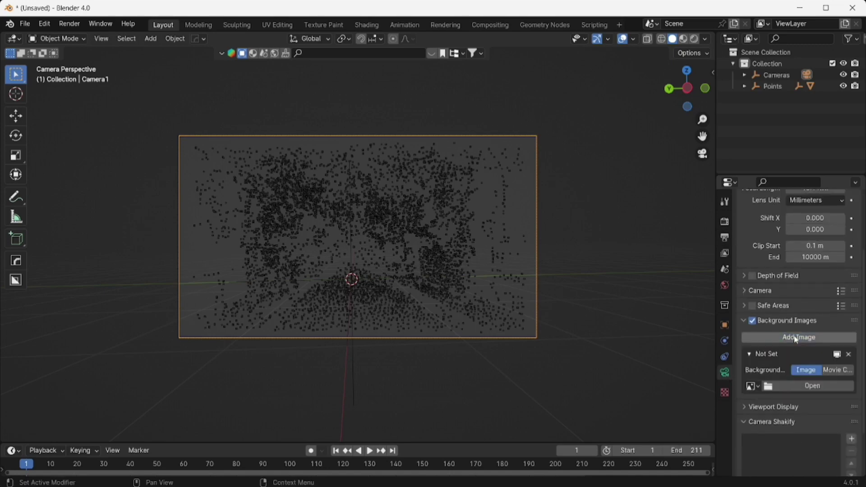
pyautogui.click(838, 370)
pyautogui.click(808, 401)
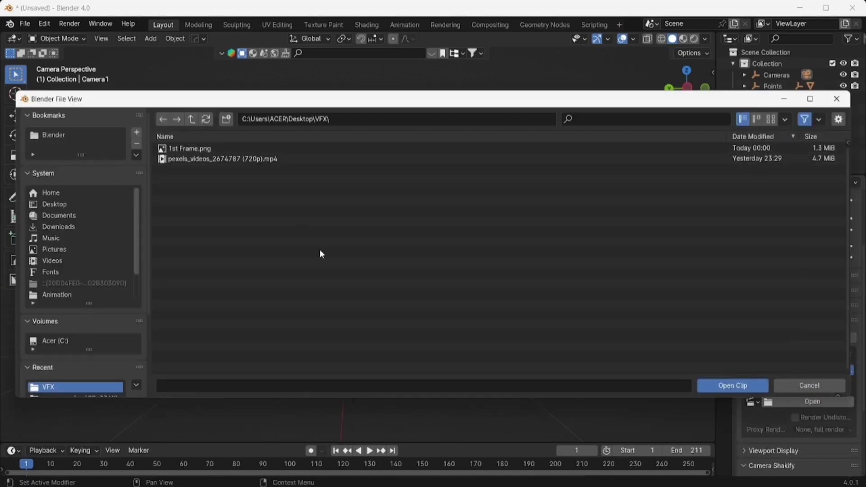
pyautogui.doubleClick(267, 159)
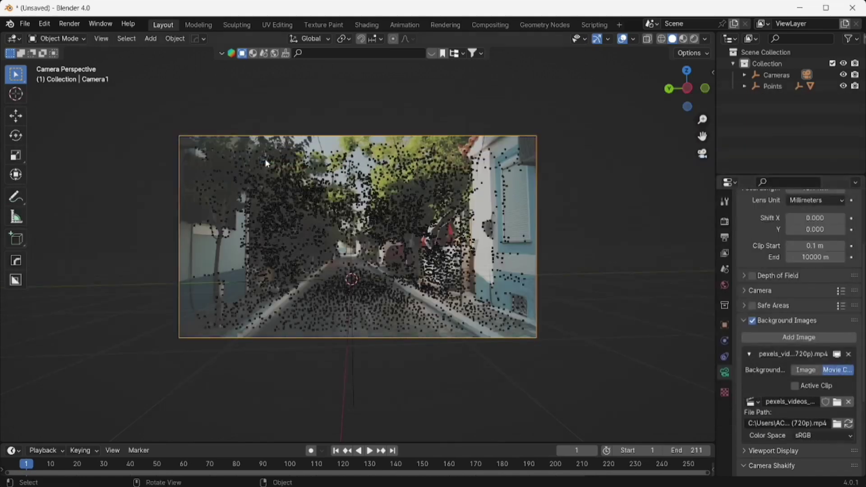
# Set the background opacity to 1.0 and play the animation to check the track.
pyautogui.moveTo(422, 444); pyautogui.dragTo(421, 422)
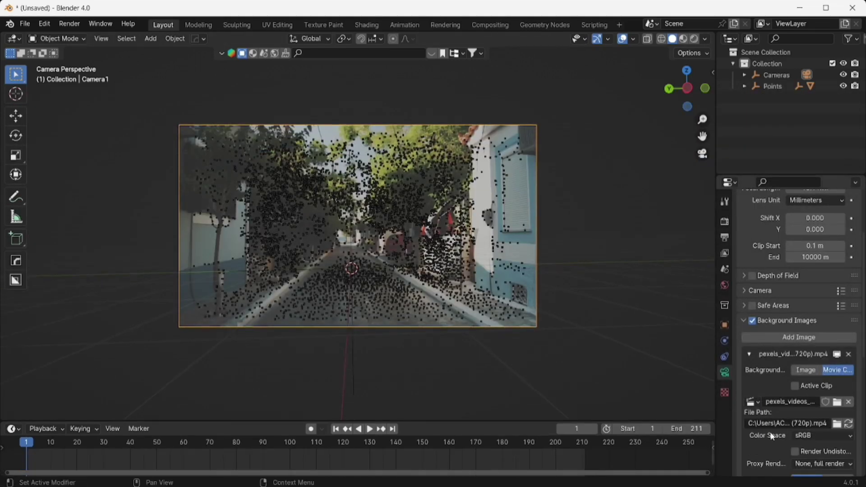
pyautogui.scroll(-4, 778, 429)
pyautogui.moveTo(822, 393); pyautogui.dragTo(857, 395)
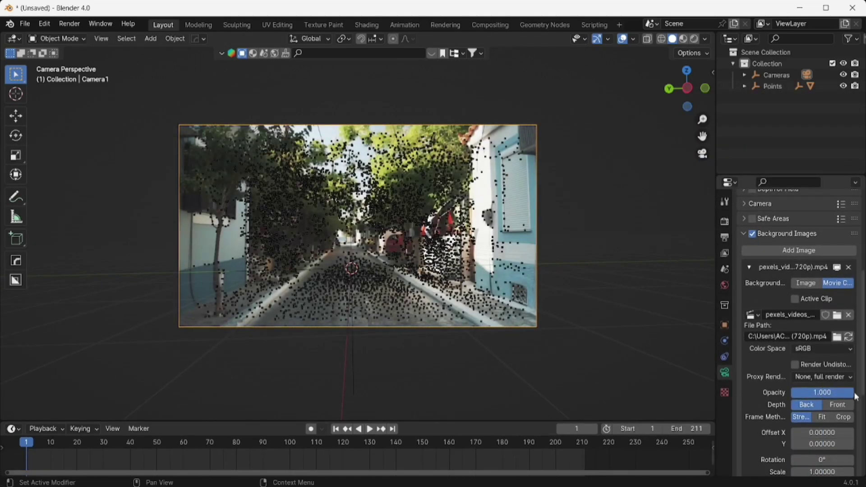
pyautogui.click(371, 429)
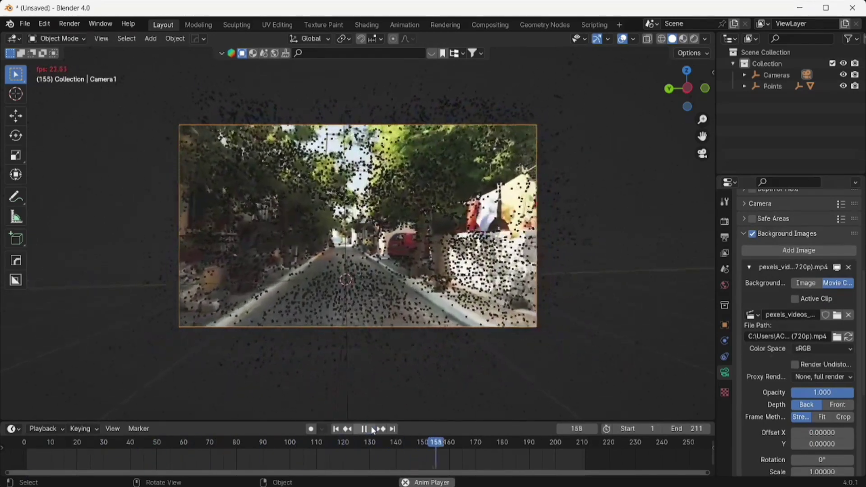
# Stop playback and add a plane on the road.
pyautogui.press('Escape')
pyautogui.hotkey('shift', 'a')
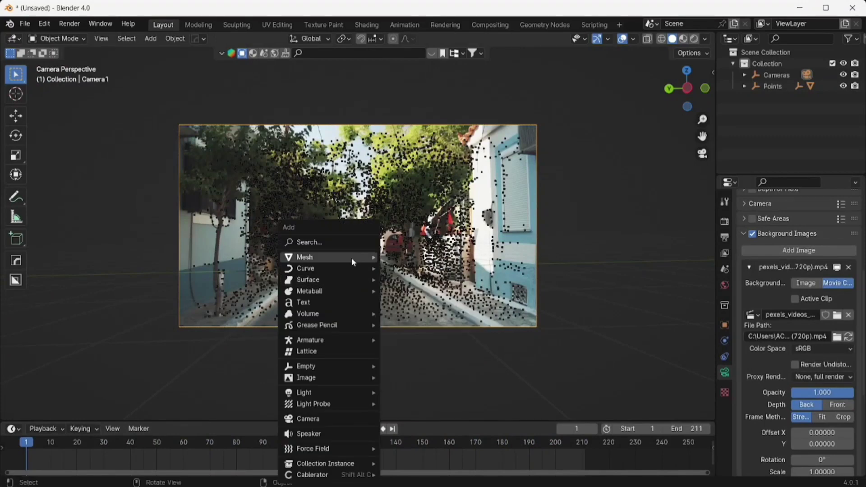
pyautogui.click(418, 42)
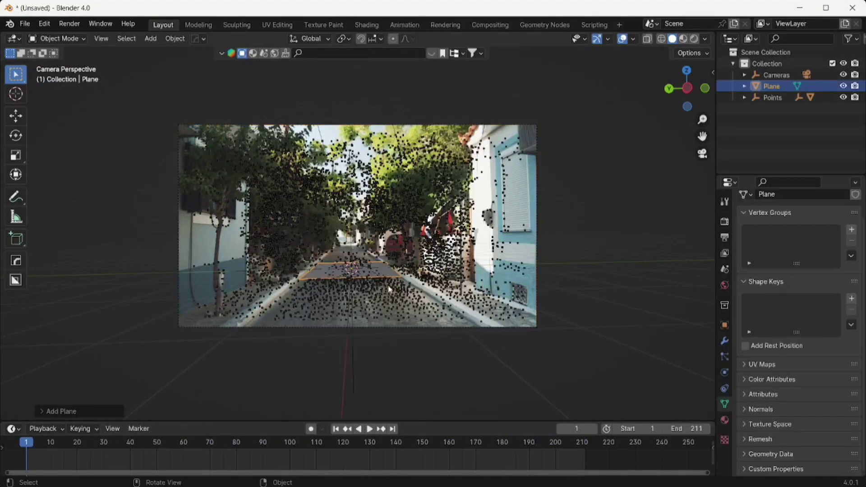
# Add a monkey head, rotate it 90° on X to face the camera, and raise it.
pyautogui.hotkey('shift', 'a')
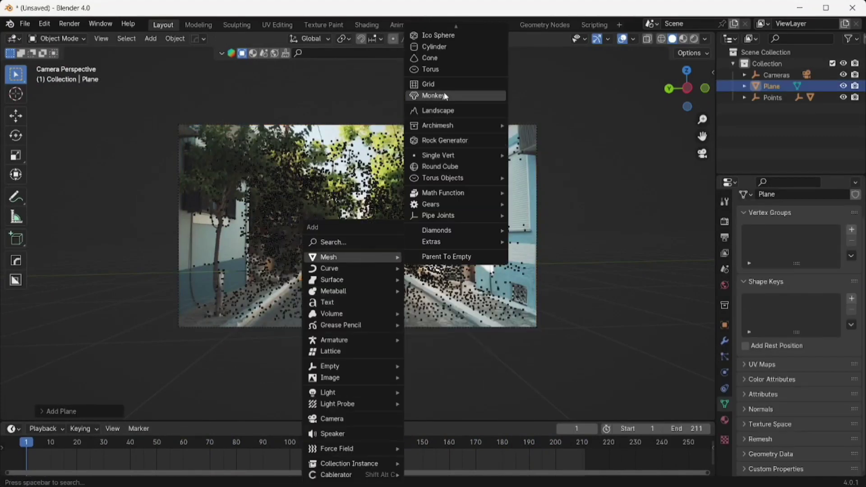
pyautogui.click(444, 95)
pyautogui.write('rx90')
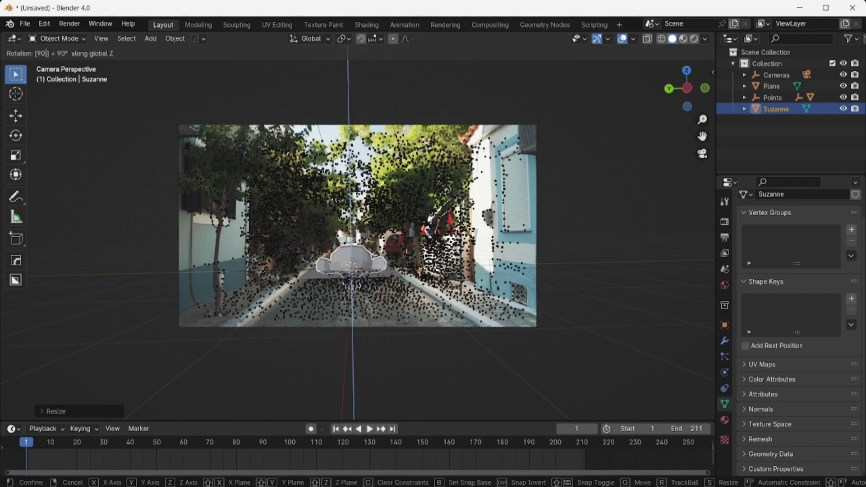
pyautogui.press('Return')
pyautogui.press('g')
pyautogui.press('z')
pyautogui.click(353, 232)
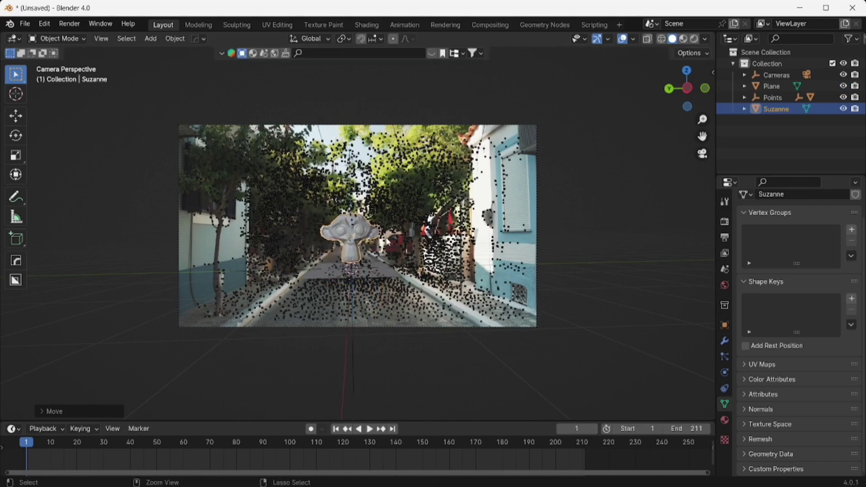
# Subdivide and shade the monkey smooth, scale it down, and seat it on the plane.
pyautogui.hotkey('ctrl', '2')
pyautogui.rightClick(352, 231)
pyautogui.click(334, 255)
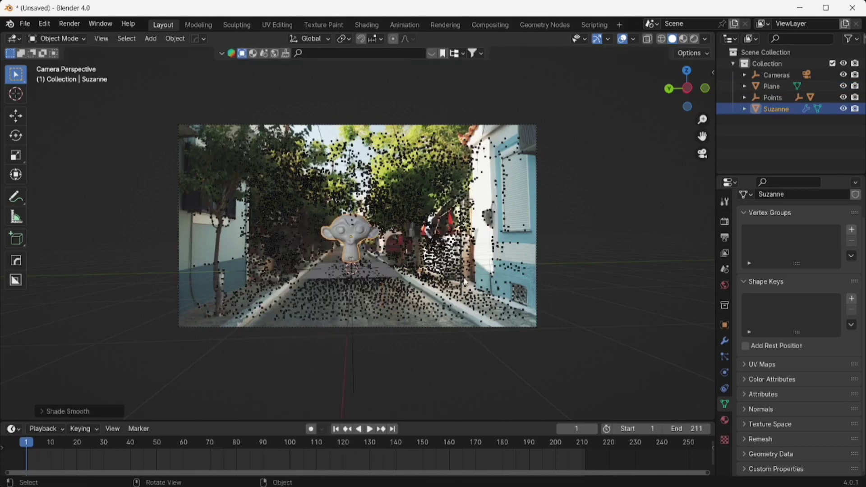
pyautogui.press('s')
pyautogui.press('Return')
pyautogui.press('g')
pyautogui.press('z')
pyautogui.press('Return')
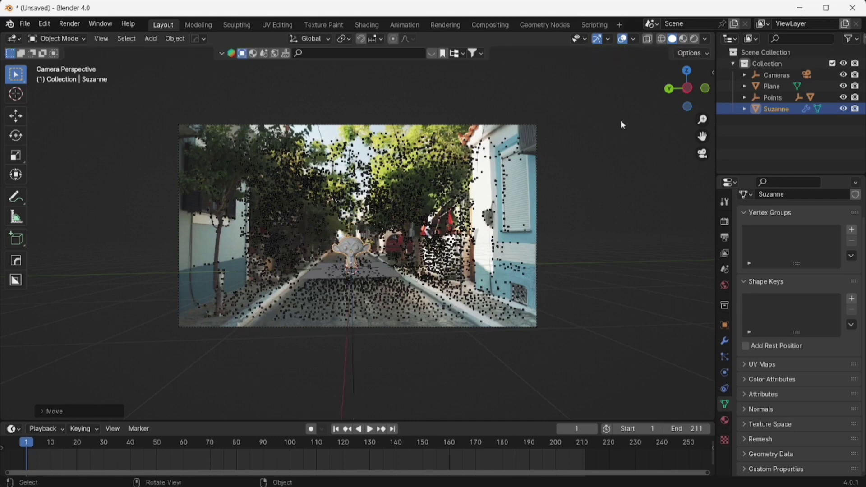
# Hide the tracking points in the outliner.
pyautogui.click(620, 120)
pyautogui.click(353, 248)
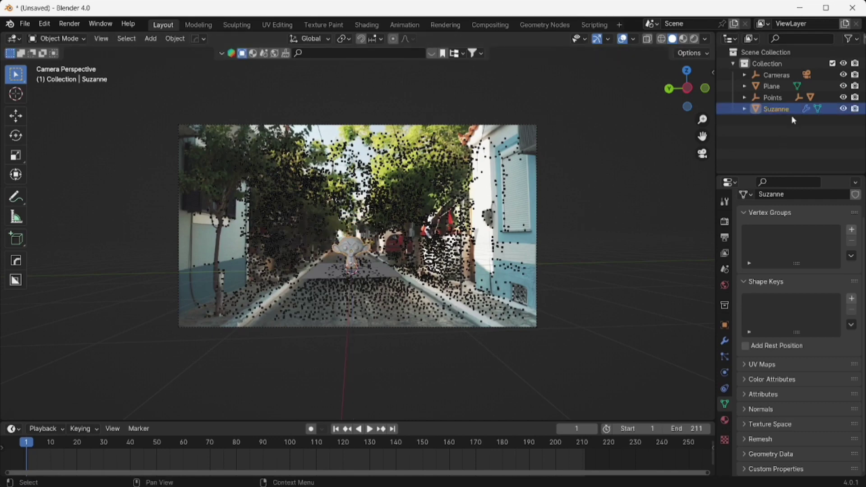
pyautogui.click(844, 98)
pyautogui.keyDown('shift'); pyautogui.click(400, 292); pyautogui.keyUp('shift')
# Play and scrub the timeline to review the track and find the clip's end.
pyautogui.hotkey('alt', 'a')
pyautogui.press('space')
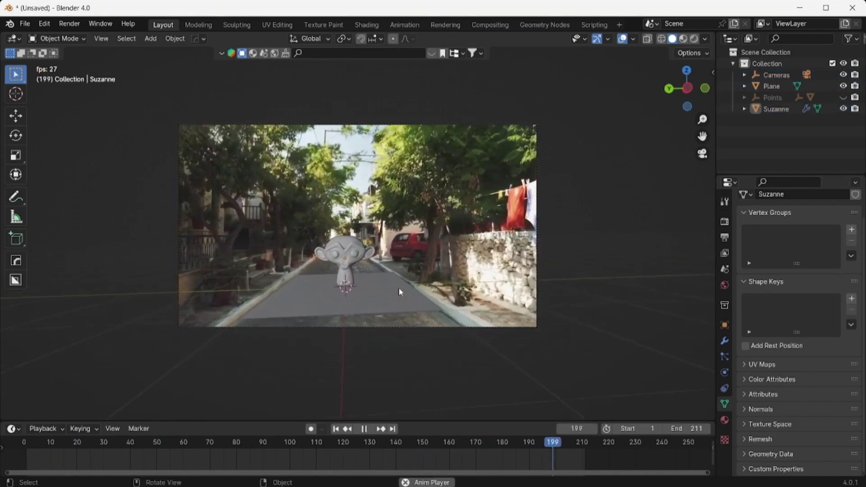
pyautogui.press('space')
pyautogui.click(336, 429)
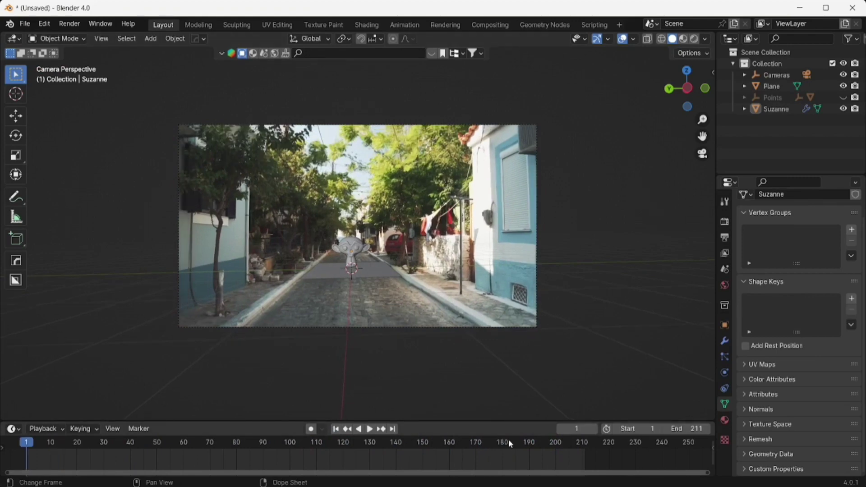
pyautogui.moveTo(510, 444)
pyautogui.mouseDown()
pyautogui.moveTo(680, 448)
pyautogui.moveTo(649, 446)
pyautogui.mouseUp()
# Set the end frame to 220, replay to check it, and delete the monkey head.
pyautogui.click(686, 428)
pyautogui.write('220')
pyautogui.press('Return')
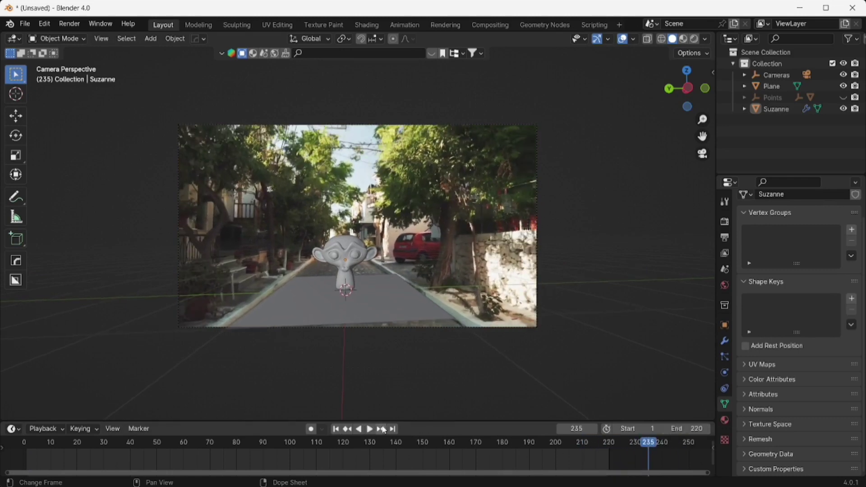
pyautogui.click(528, 447)
pyautogui.click(370, 429)
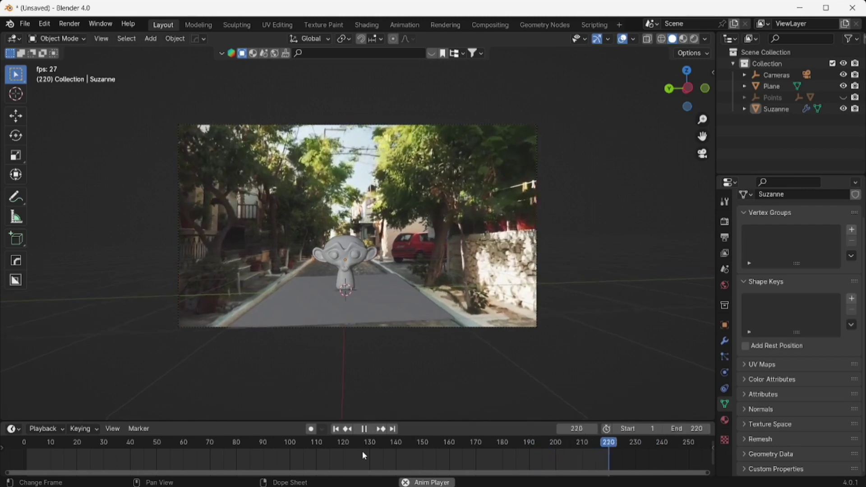
pyautogui.hotkey('shift', 'Left')
pyautogui.click(365, 271)
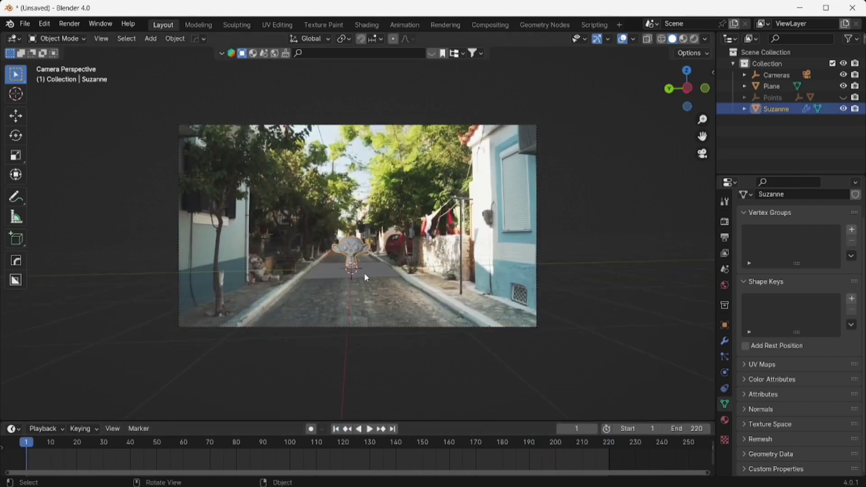
pyautogui.press('Delete')
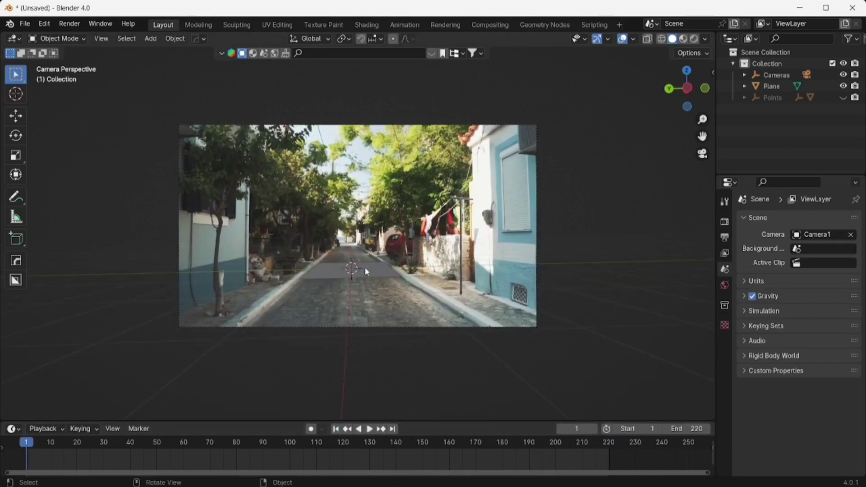
# Search the assets for robots and place the Sci-fi Droid Robot on the road.
pyautogui.click(431, 54)
pyautogui.write('Robot')
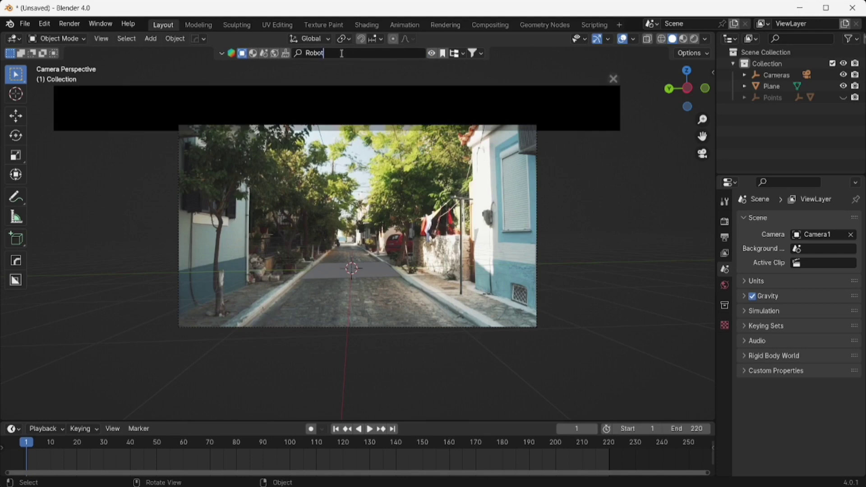
pyautogui.press('Return')
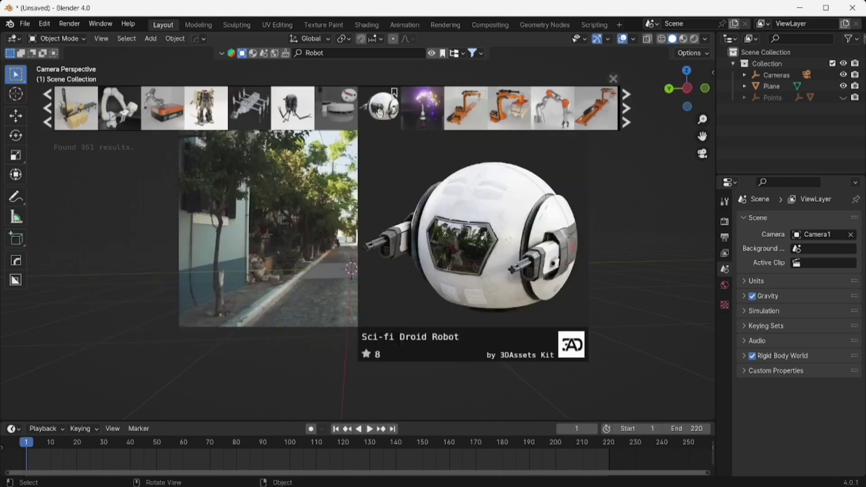
pyautogui.moveTo(382, 113); pyautogui.dragTo(356, 282)
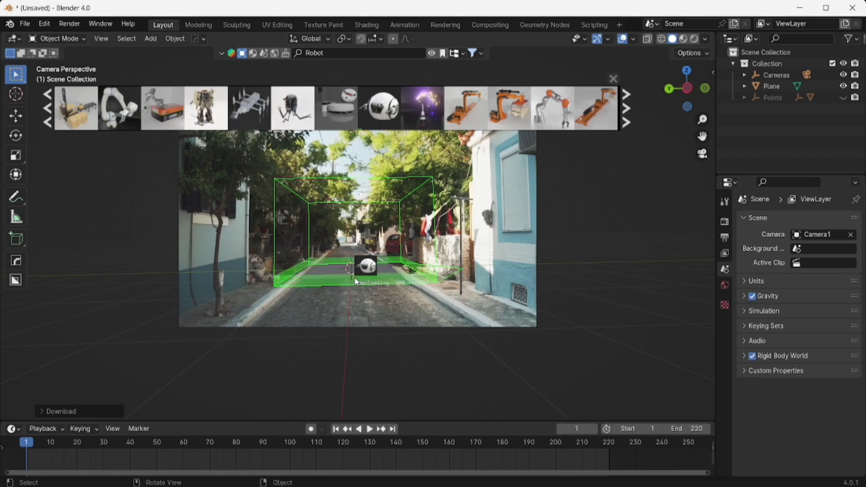
pyautogui.click(613, 80)
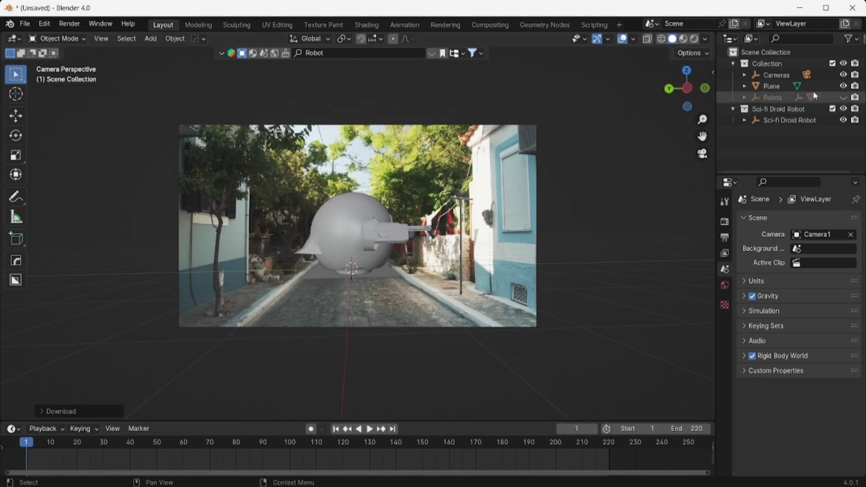
# Rotate the droid 90° on Z to face the camera, scale it down, and frame it.
pyautogui.click(774, 120)
pyautogui.write('rz90')
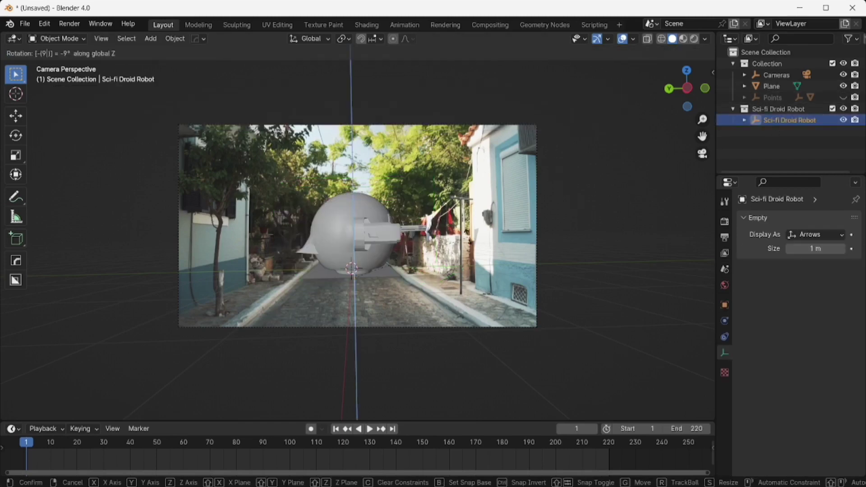
pyautogui.press('Return')
pyautogui.press('s')
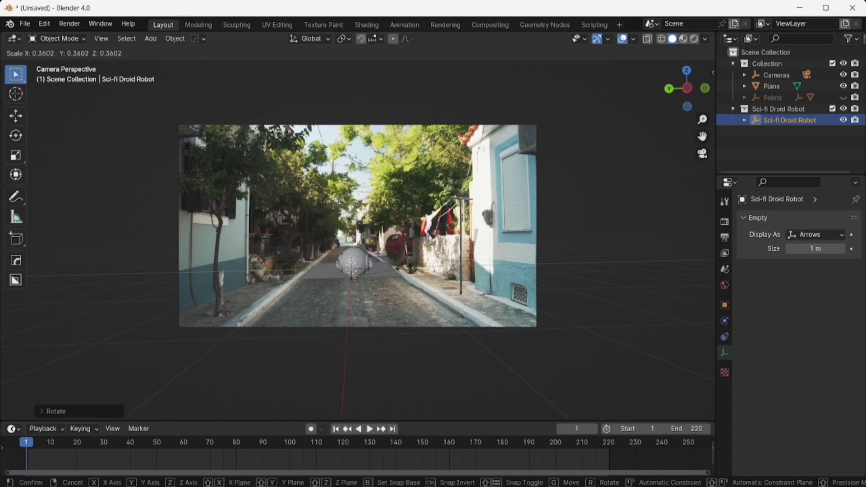
pyautogui.click(406, 271)
pyautogui.press('KP_1')
pyautogui.press('KP_Decimal')
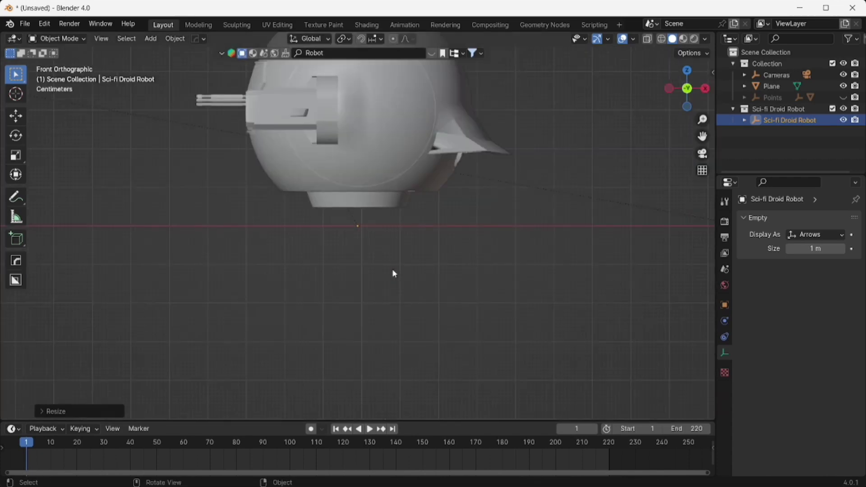
# Play the animation from frame 1 through the camera view to check the droid.
pyautogui.press('space')
pyautogui.scroll(-5, 394, 274)
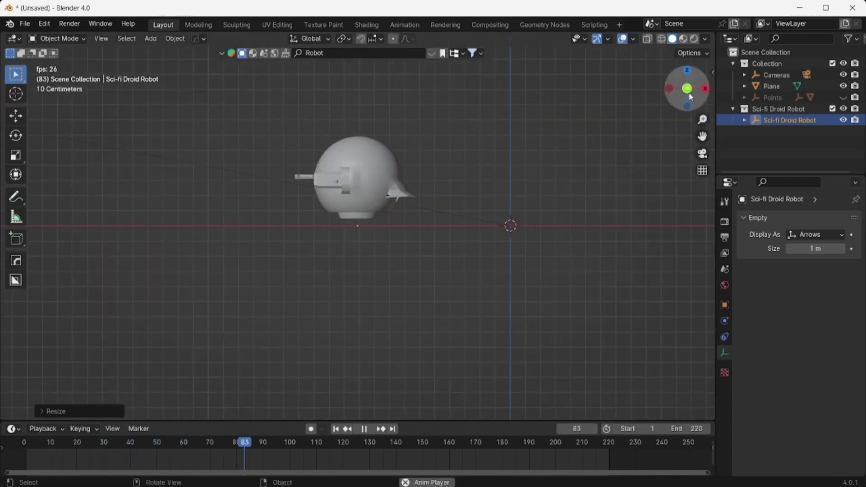
pyautogui.moveTo(394, 274); pyautogui.dragTo(574, 174, button='middle')
pyautogui.press('KP_0')
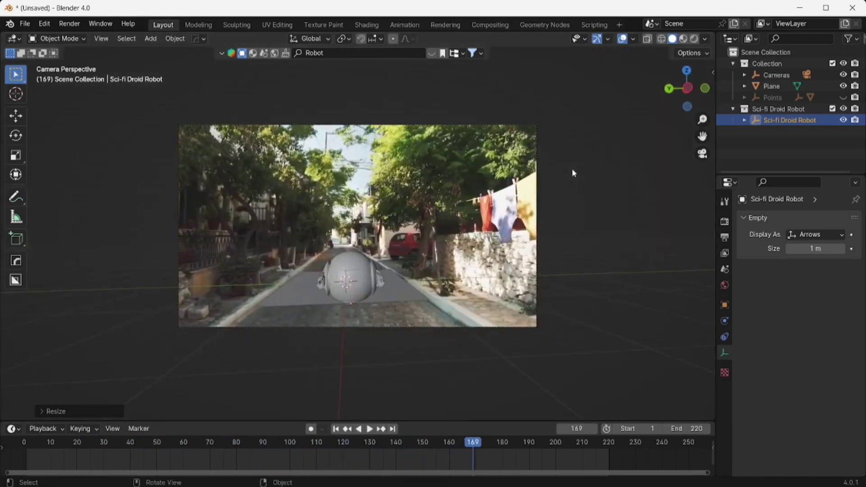
pyautogui.click(336, 429)
pyautogui.click(369, 429)
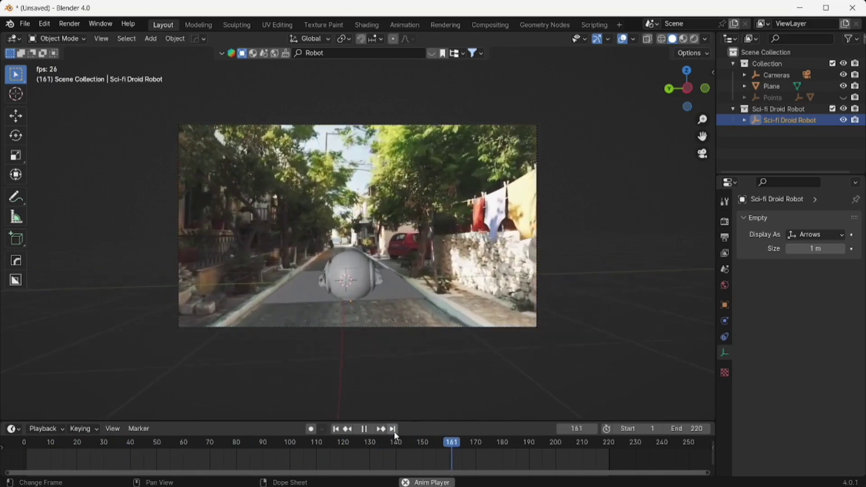
pyautogui.press('space')
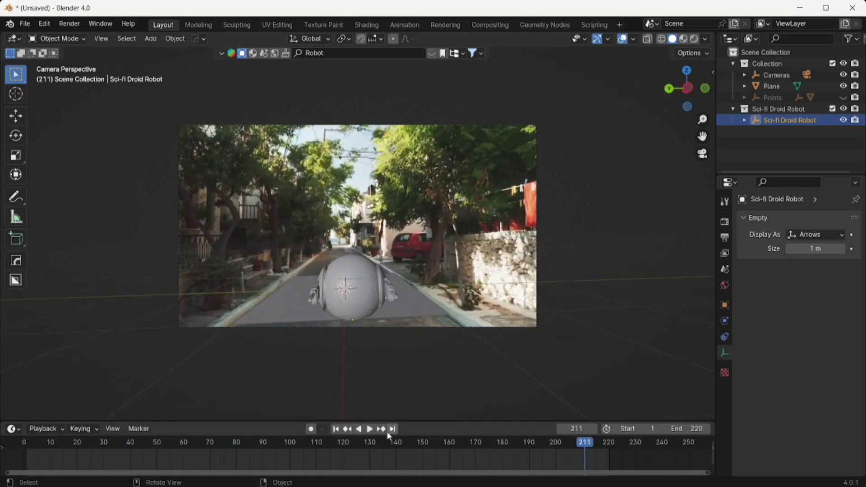
# On the last frame, move the droid about 1.03 m along X.
pyautogui.click(393, 429)
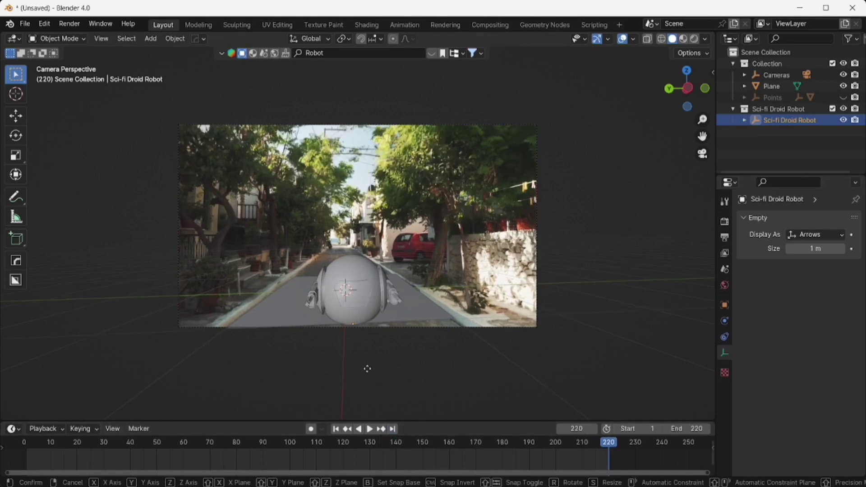
pyautogui.press('g')
pyautogui.press('x')
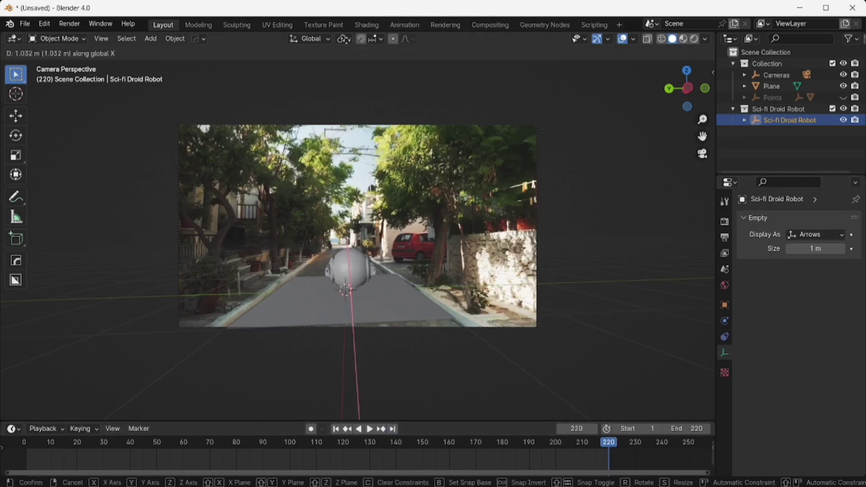
pyautogui.press('Return')
# Move the road plane along X and scale it up under the droid.
pyautogui.click(384, 290)
pyautogui.press('g')
pyautogui.press('x')
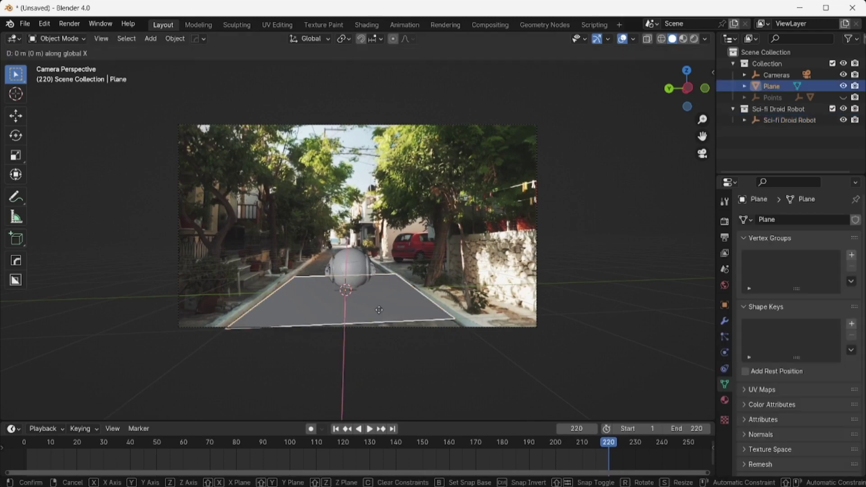
pyautogui.press('Return')
pyautogui.press('s')
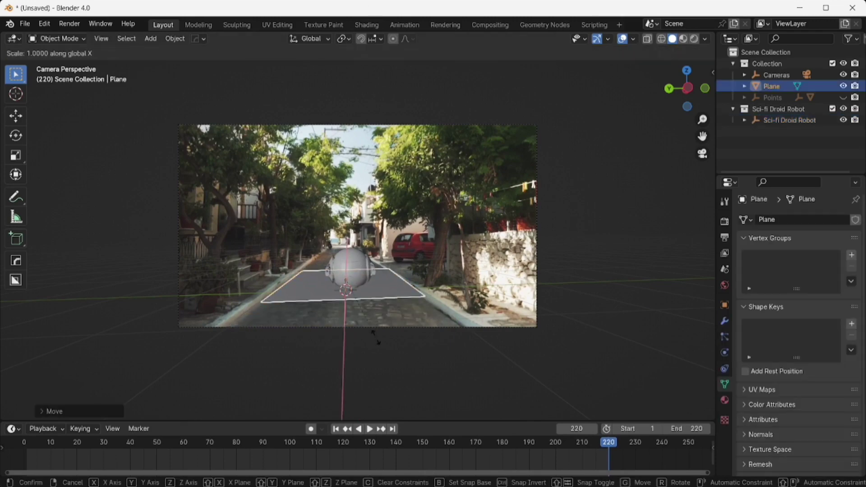
pyautogui.press('Return')
# Rename the plane to Shadow Catcher.
pyautogui.press('F2')
pyautogui.write('Shadow C')
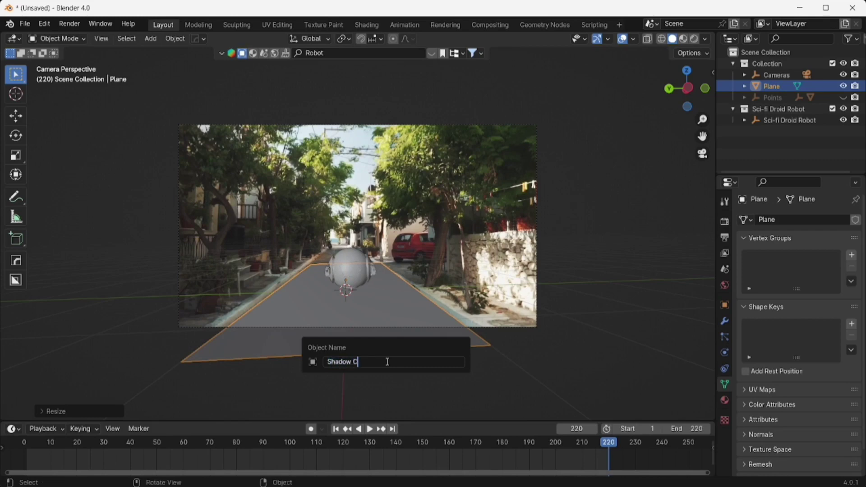
pyautogui.write('er')
pyautogui.press('Return')
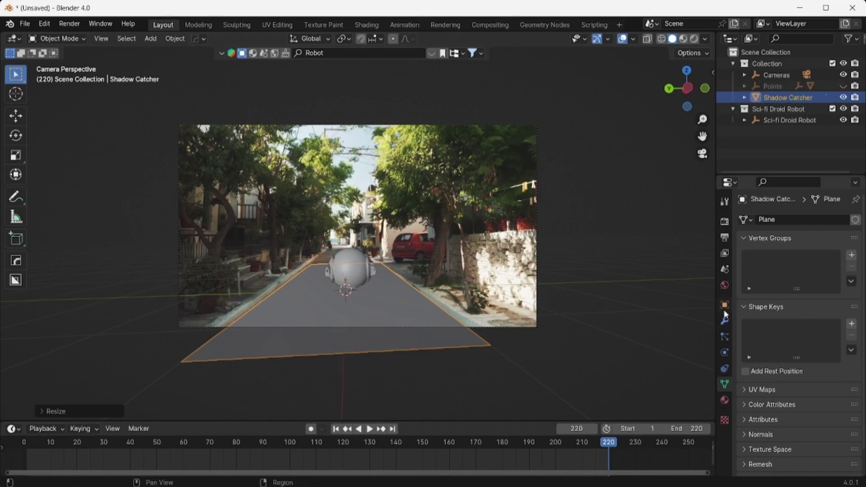
# Create a new material for the plane named Shadow Catcher.
pyautogui.click(337, 431)
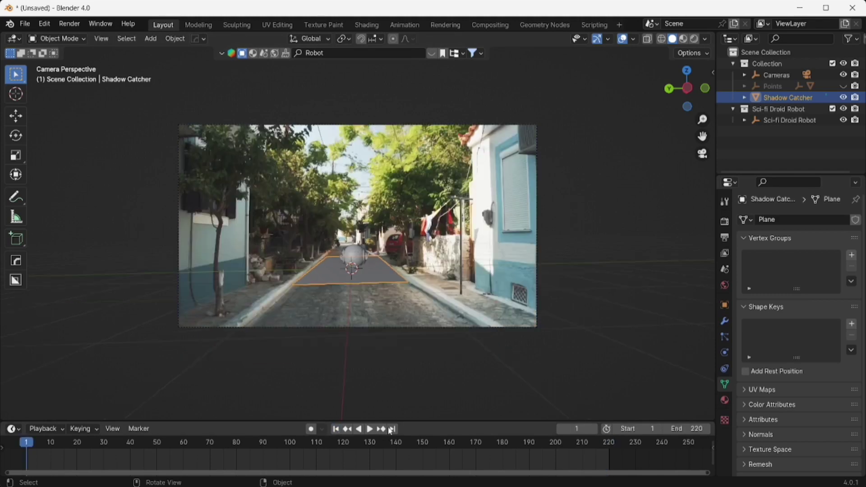
pyautogui.moveTo(702, 119); pyautogui.dragTo(672, 154)
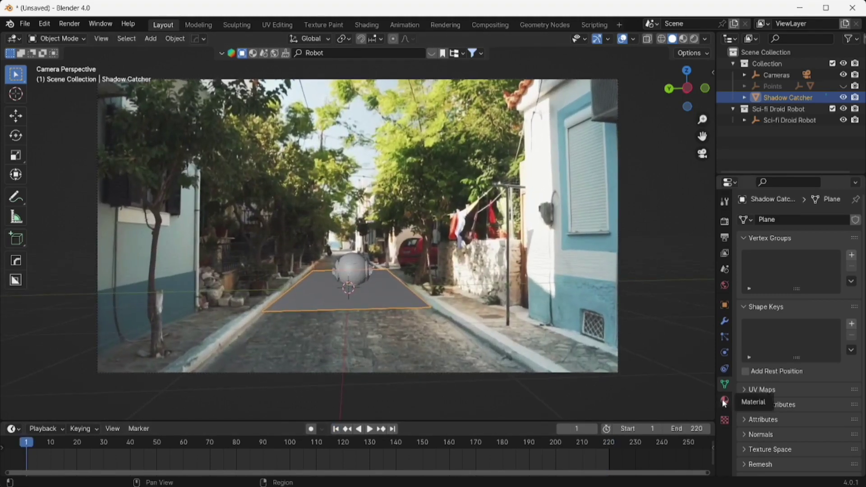
pyautogui.click(725, 400)
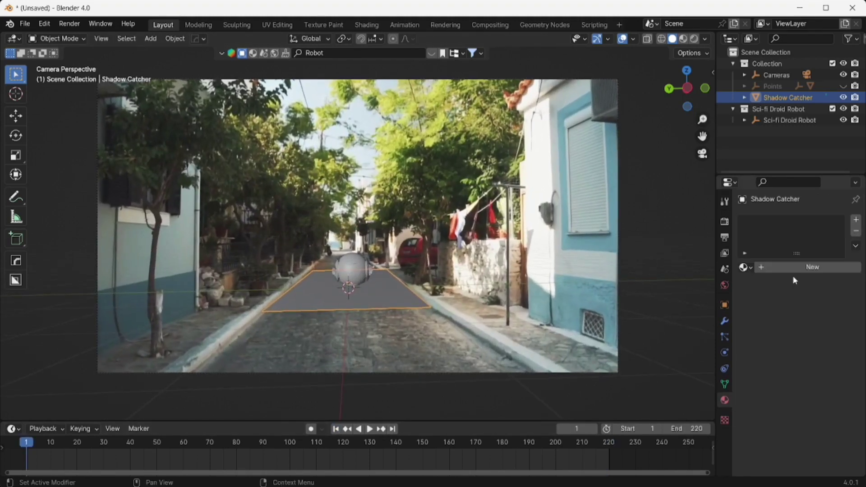
pyautogui.click(793, 264)
pyautogui.doubleClick(782, 267)
pyautogui.write('S')
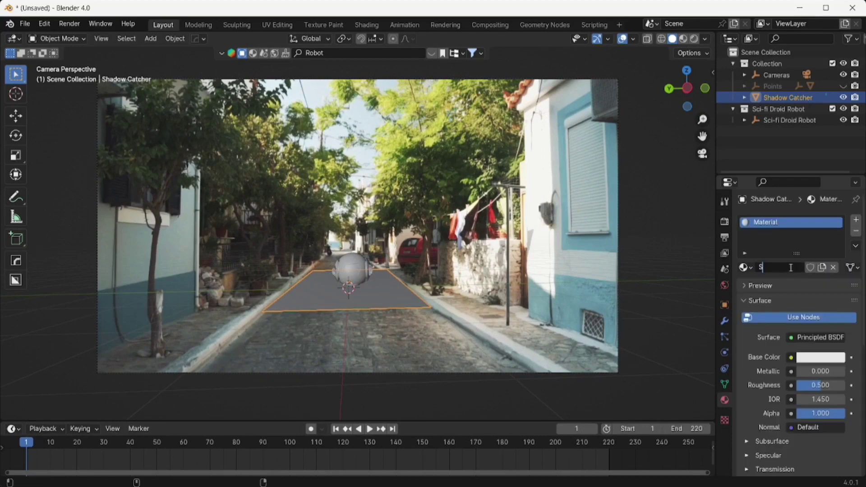
pyautogui.write('had')
pyautogui.write('r')
pyautogui.press('Return')
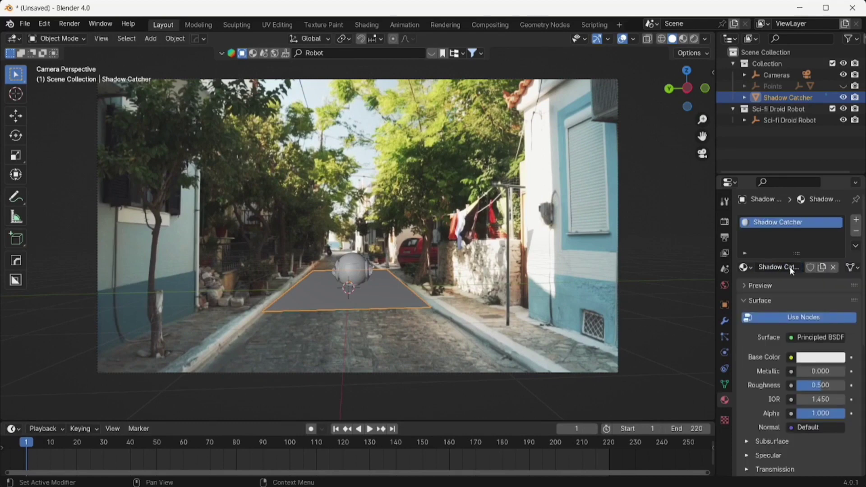
# Use an image texture of 1st Frame.png as the material's base colour.
pyautogui.click(791, 357)
pyautogui.click(424, 266)
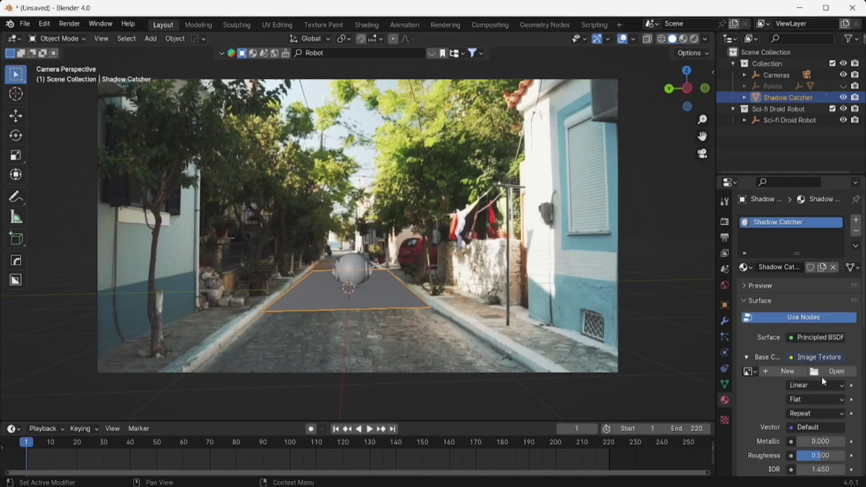
pyautogui.click(822, 377)
pyautogui.click(212, 147)
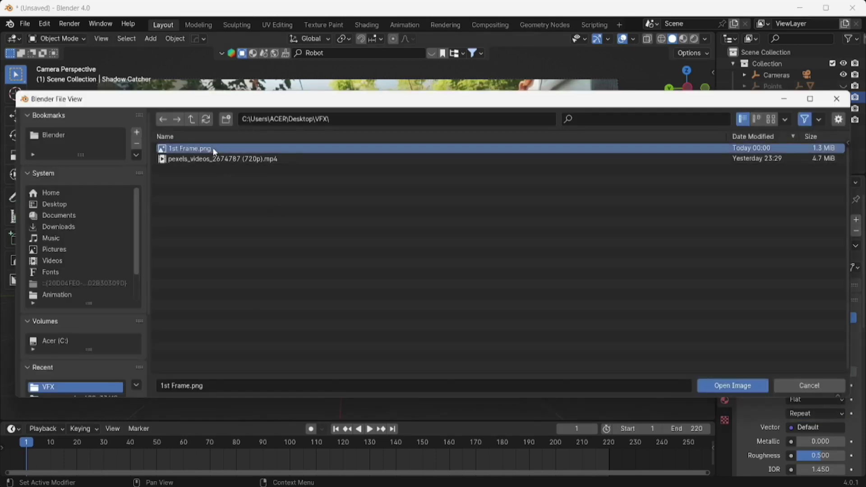
pyautogui.click(740, 387)
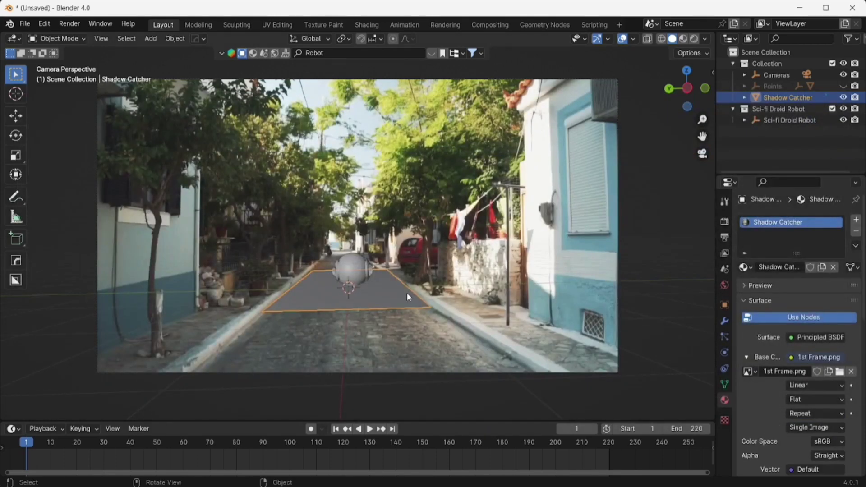
# In Edit Mode, UV-project the plane from the camera view, then return to Object Mode.
pyautogui.hotkey('ctrl', 'Tab')
pyautogui.click(315, 293)
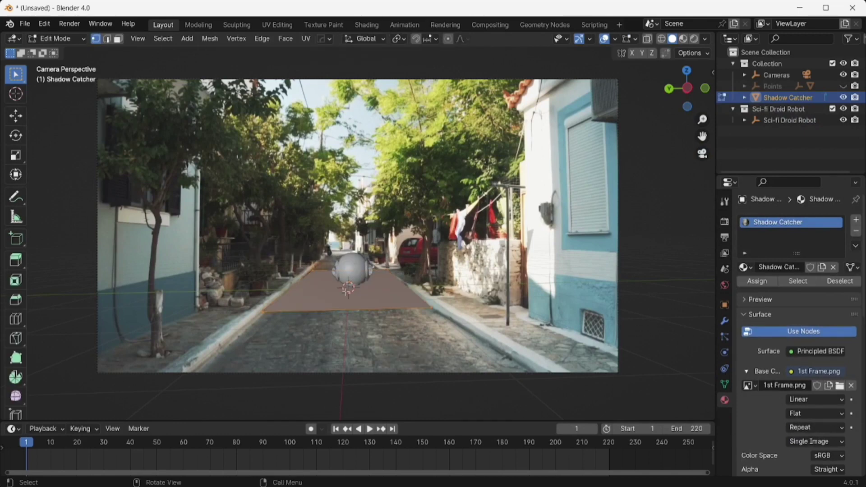
pyautogui.press('u')
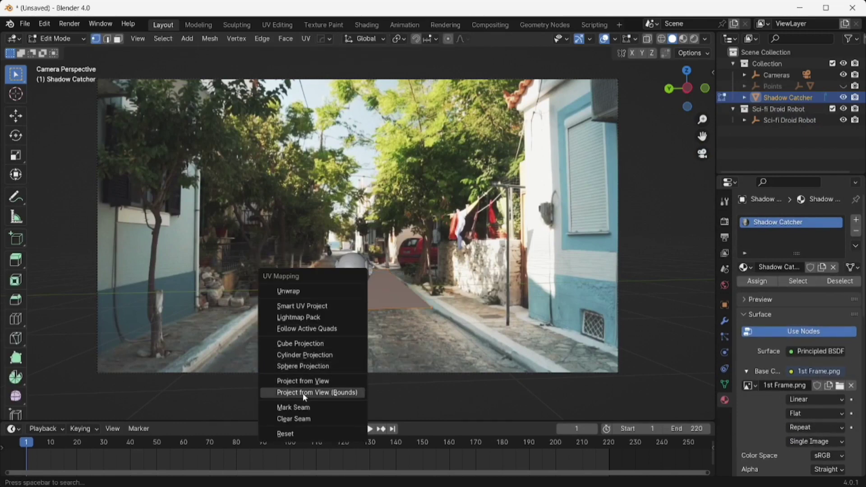
pyautogui.click(308, 381)
pyautogui.hotkey('ctrl', 'Tab')
pyautogui.click(357, 61)
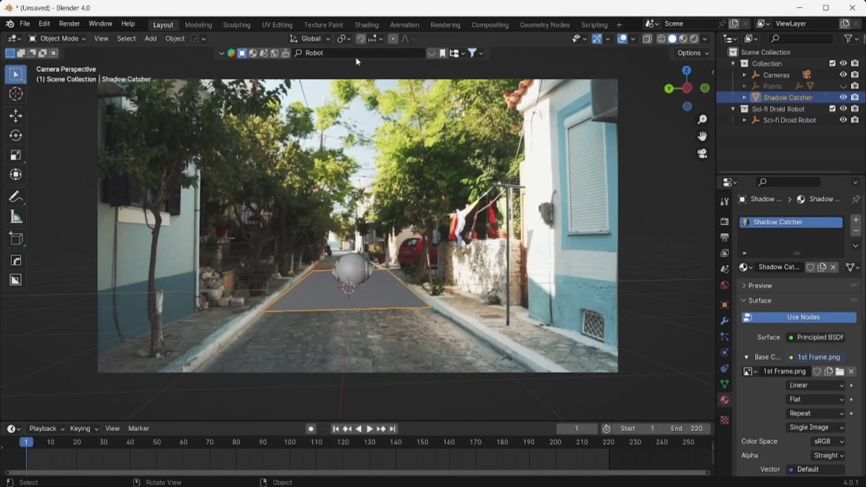
# In the Shading workspace, add Texture Coordinate and Mapping nodes to the image with Ctrl+T.
pyautogui.click(368, 25)
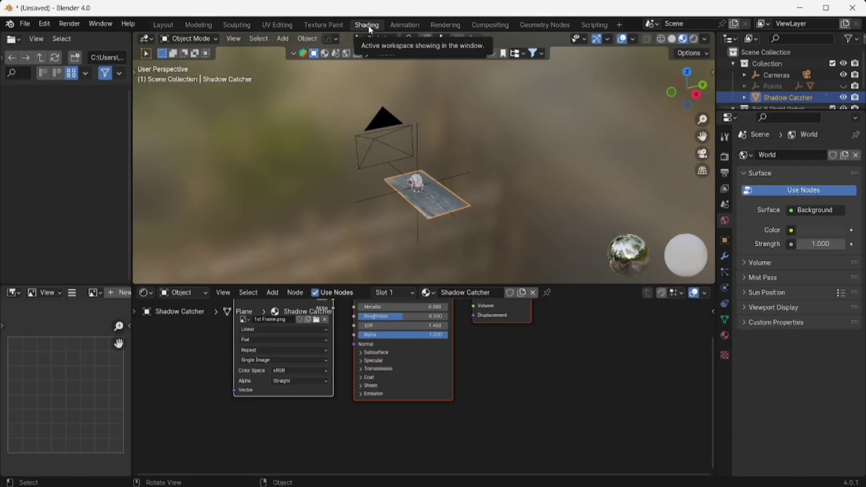
pyautogui.press('KP_0')
pyautogui.press('Home')
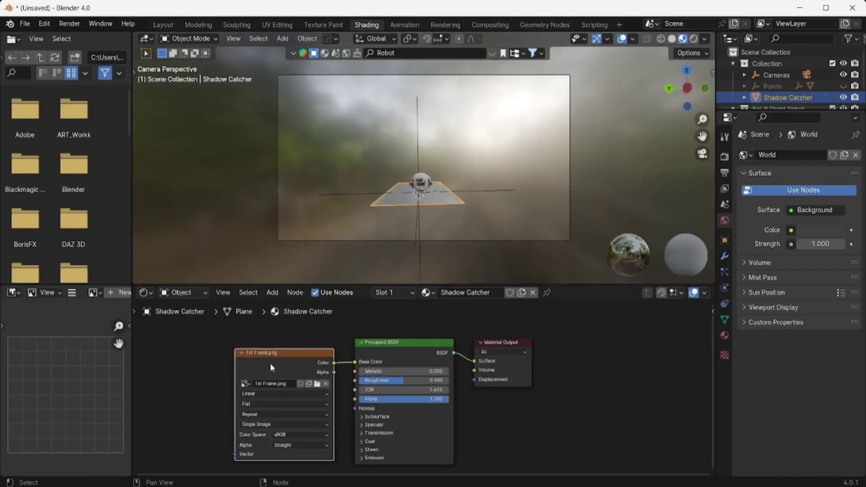
pyautogui.hotkey('ctrl', 't')
pyautogui.press('Home')
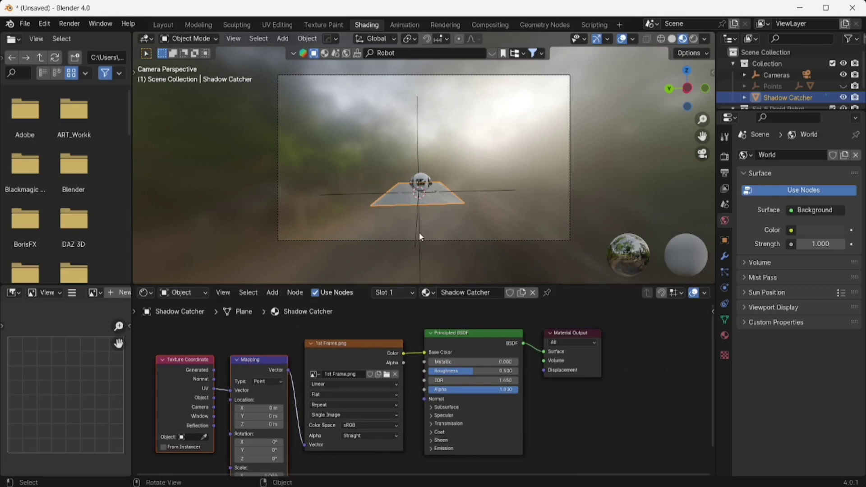
# Set the material's specular IOR Level to 0 and return to the camera view.
pyautogui.moveTo(423, 212); pyautogui.dragTo(424, 213, button='middle')
pyautogui.scroll(5, 424, 172)
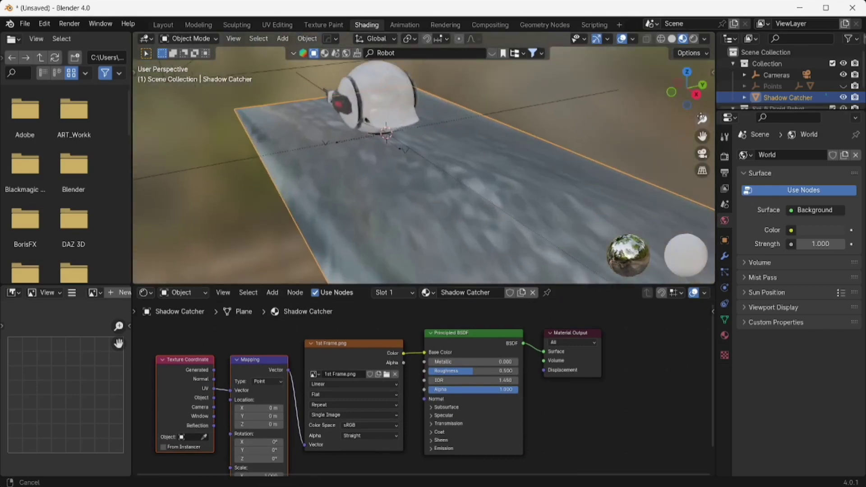
pyautogui.moveTo(424, 171); pyautogui.dragTo(451, 135, button='middle')
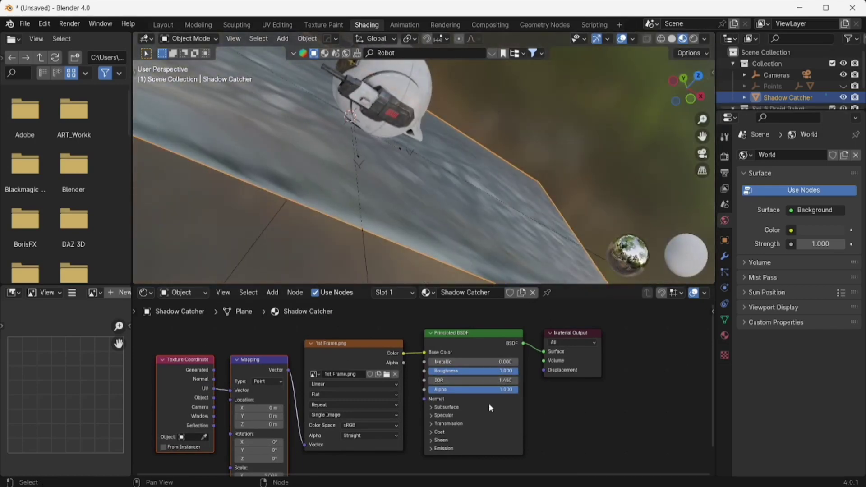
pyautogui.click(442, 419)
pyautogui.moveTo(463, 440); pyautogui.dragTo(428, 436)
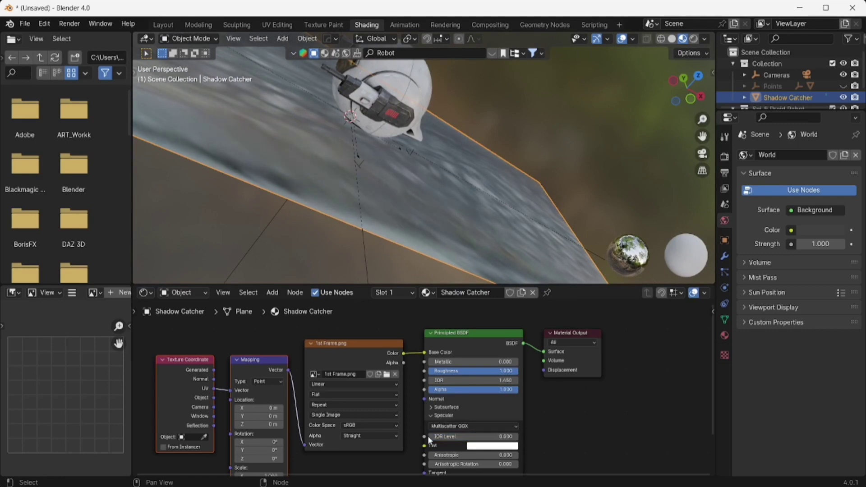
pyautogui.press('KP_0')
# Expand the Shadow Catcher object's visibility and viewport display options.
pyautogui.click(724, 240)
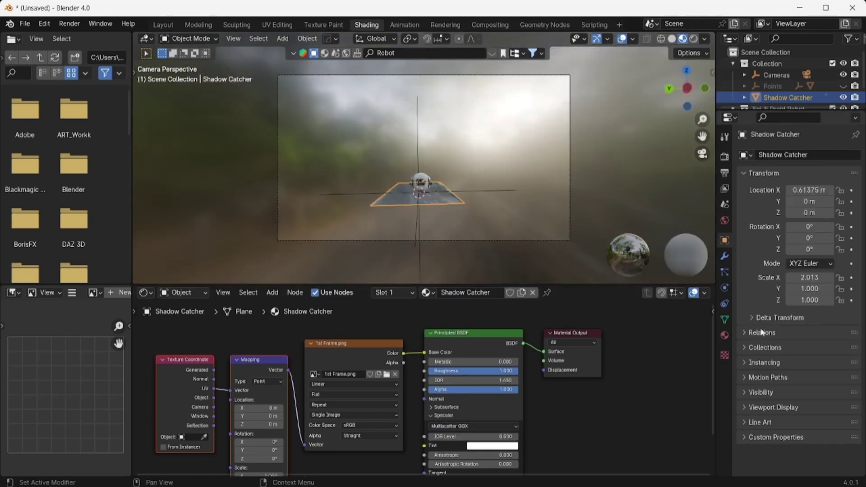
pyautogui.click(761, 391)
pyautogui.scroll(-2, 760, 392)
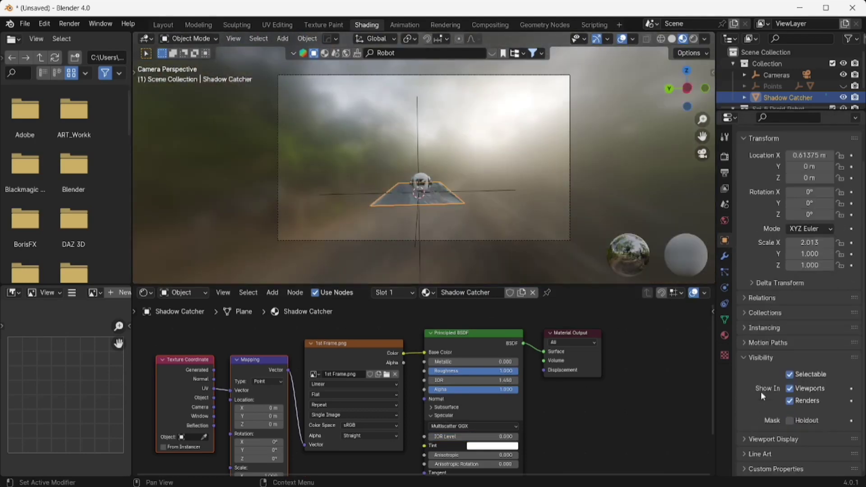
pyautogui.click(758, 434)
pyautogui.scroll(-6, 758, 440)
# Set the render engine to Cycles with GPU Compute as the device.
pyautogui.click(724, 157)
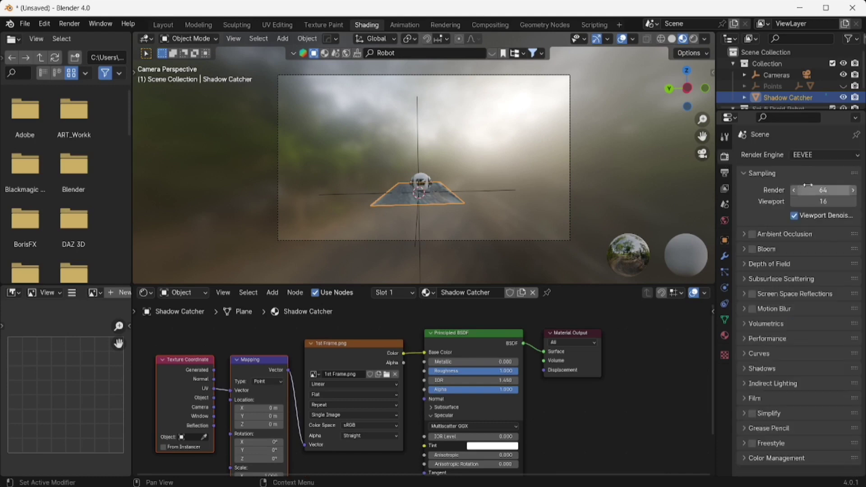
pyautogui.click(811, 183)
pyautogui.click(811, 182)
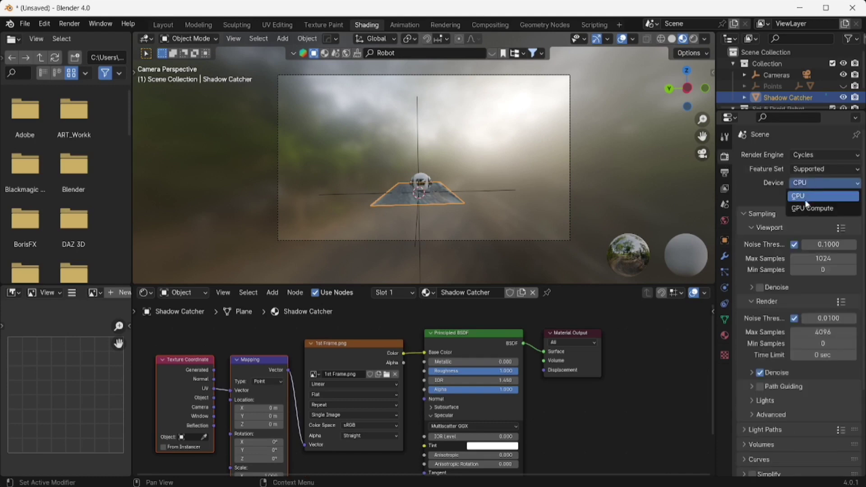
pyautogui.click(803, 204)
# Enable the plane's Shadow Catcher visibility, then return to Layout and viewport shading options.
pyautogui.click(724, 241)
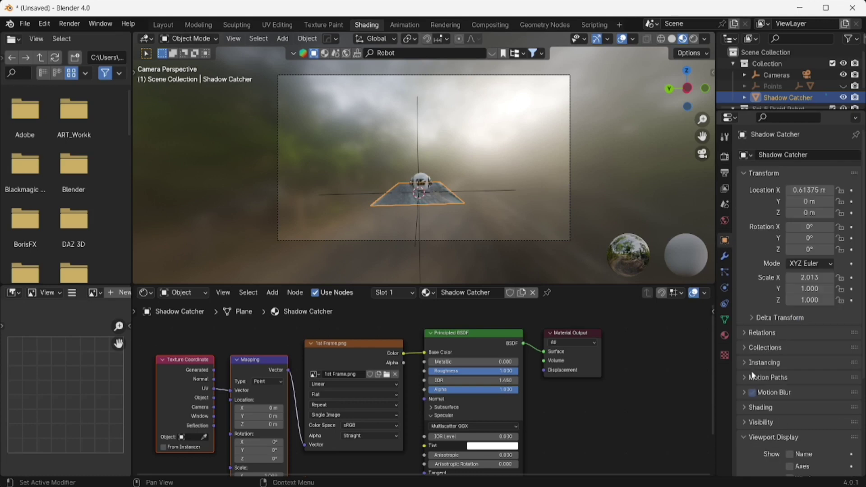
pyautogui.scroll(-5, 805, 406)
pyautogui.click(764, 285)
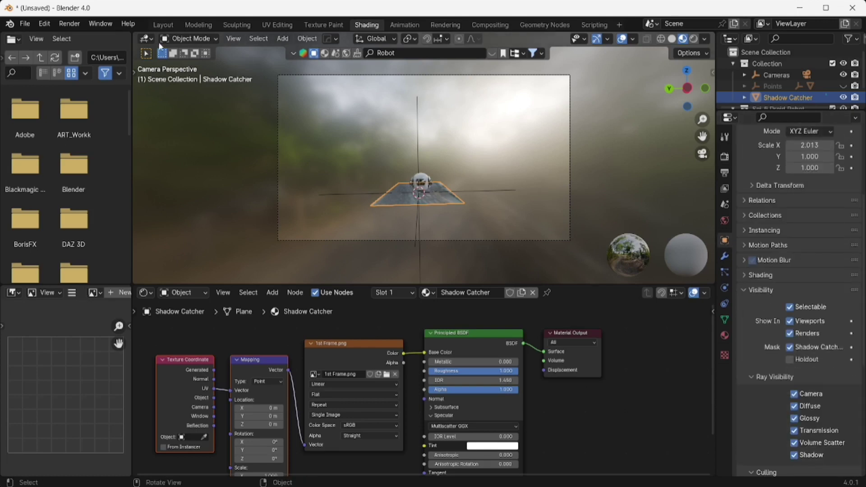
pyautogui.click(163, 25)
pyautogui.press('z')
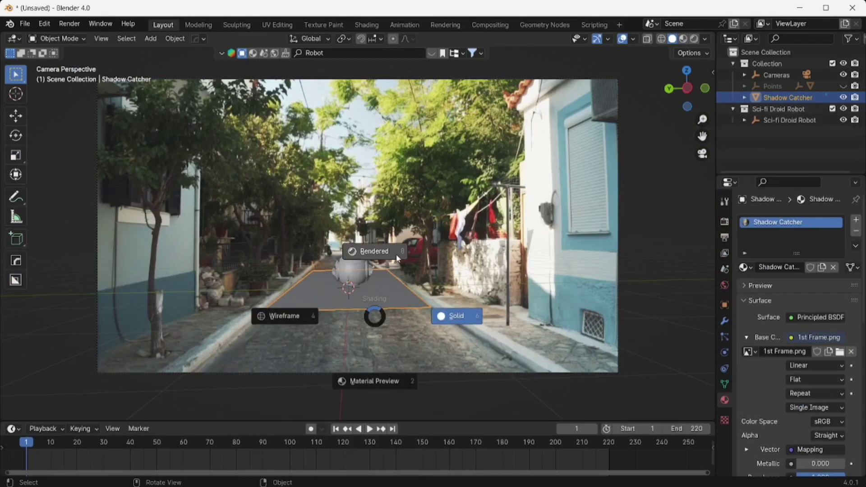
# Switch to rendered preview and make the film background transparent.
pyautogui.click(372, 252)
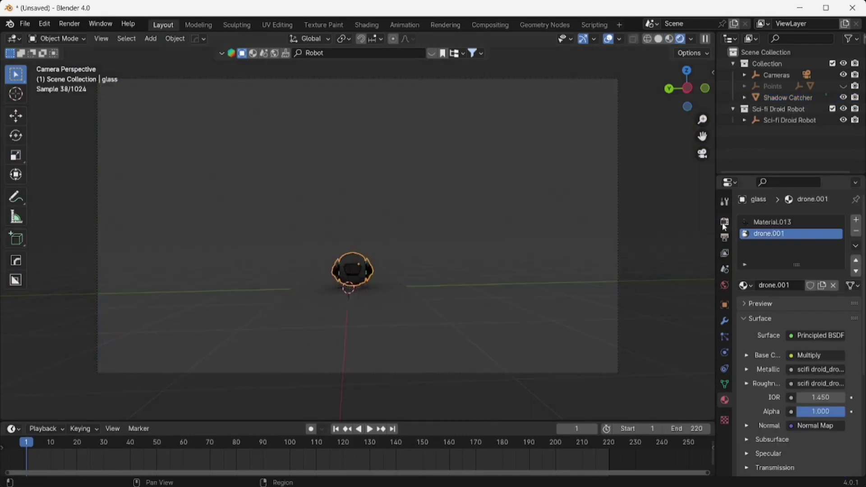
pyautogui.click(725, 222)
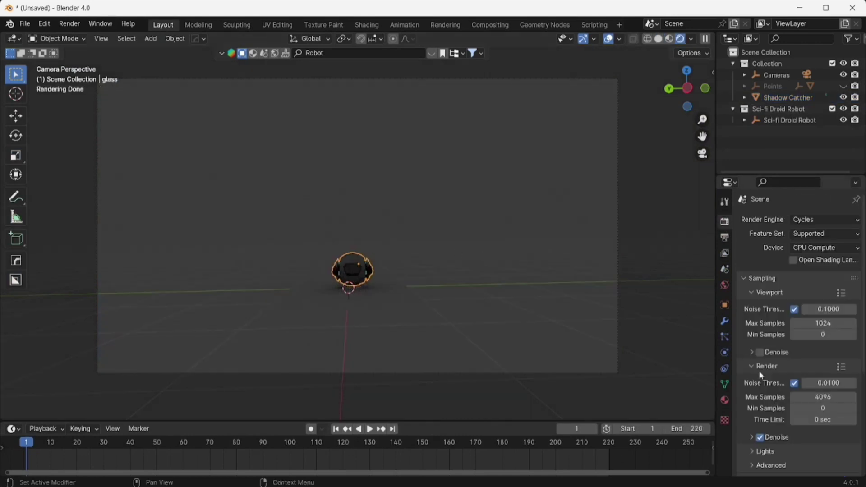
pyautogui.scroll(-10, 750, 392)
pyautogui.click(751, 388)
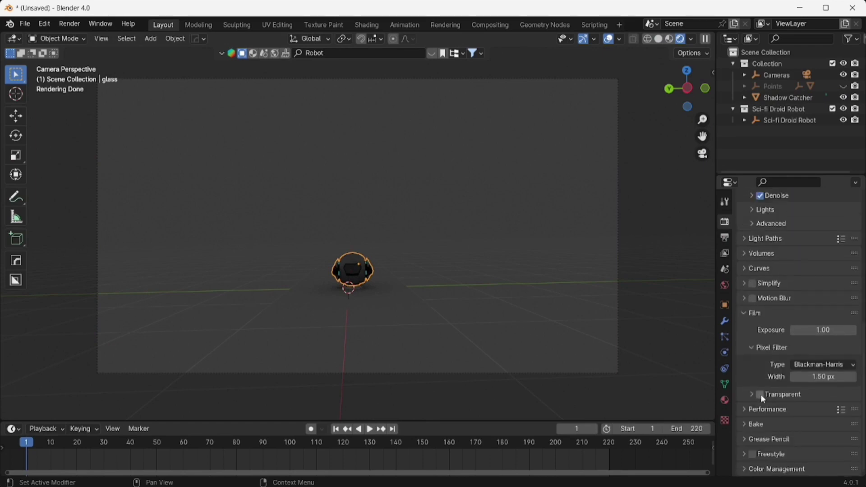
pyautogui.click(760, 394)
# Use 1st Frame.png as the world's Environment Texture and hide the viewport overlays.
pyautogui.click(725, 285)
pyautogui.click(791, 290)
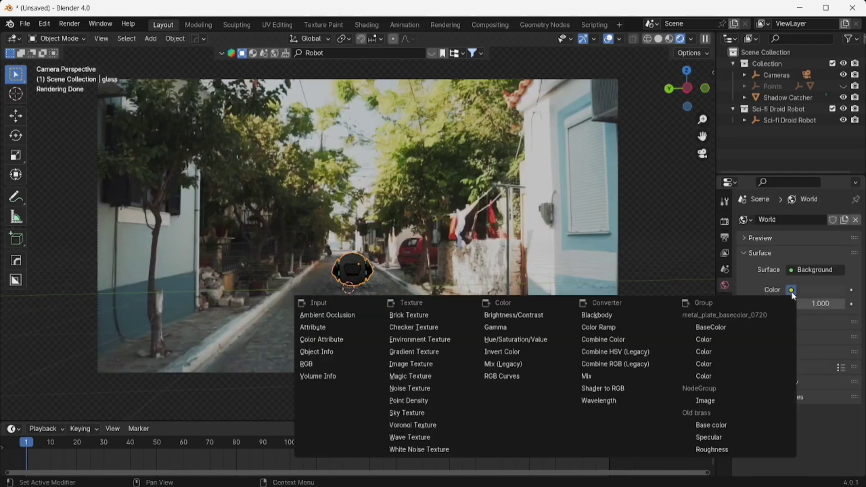
pyautogui.click(410, 340)
pyautogui.click(821, 305)
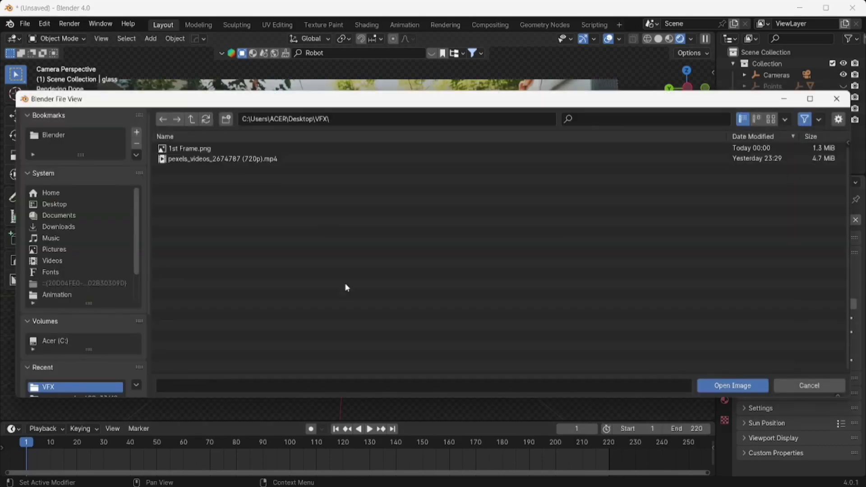
pyautogui.click(192, 148)
pyautogui.click(722, 386)
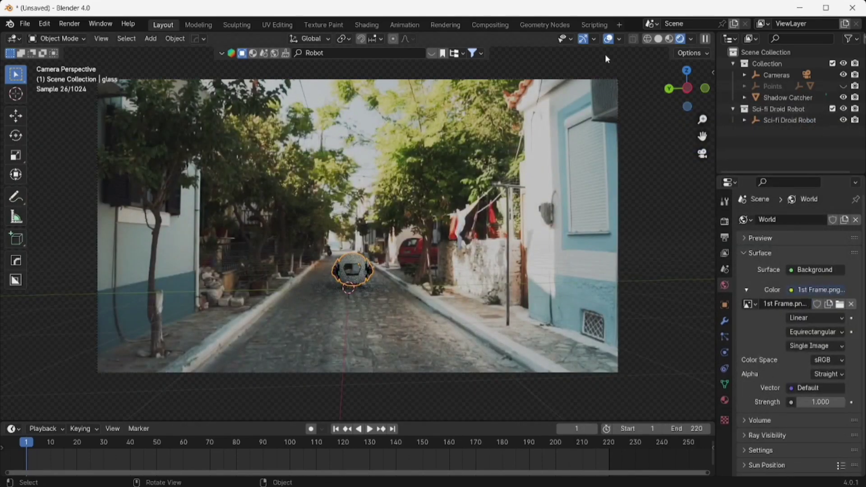
pyautogui.click(607, 39)
pyautogui.moveTo(703, 120)
pyautogui.mouseDown()
pyautogui.moveTo(697, 156)
pyautogui.moveTo(702, 108)
pyautogui.mouseUp()
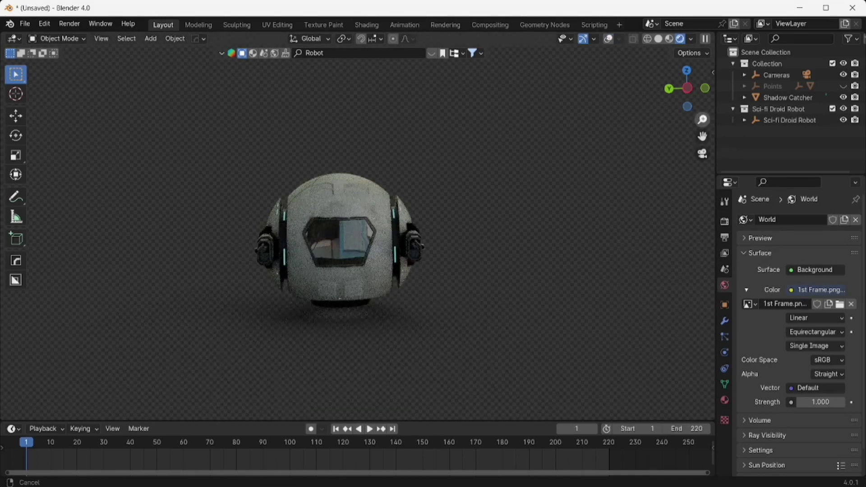
# Look through the scene camera and turn film transparency off to show the street.
pyautogui.press('KP_0')
pyautogui.scroll(5, 702, 137)
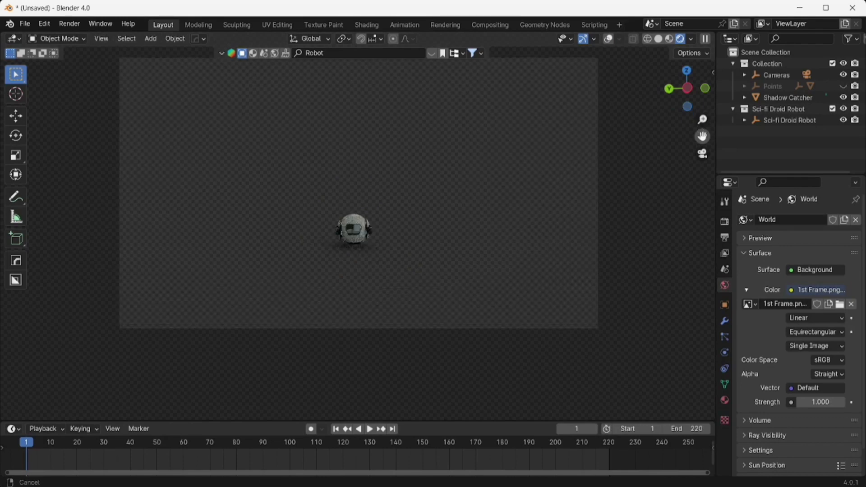
pyautogui.moveTo(702, 137); pyautogui.dragTo(702, 171)
pyautogui.click(725, 221)
pyautogui.scroll(-10, 784, 418)
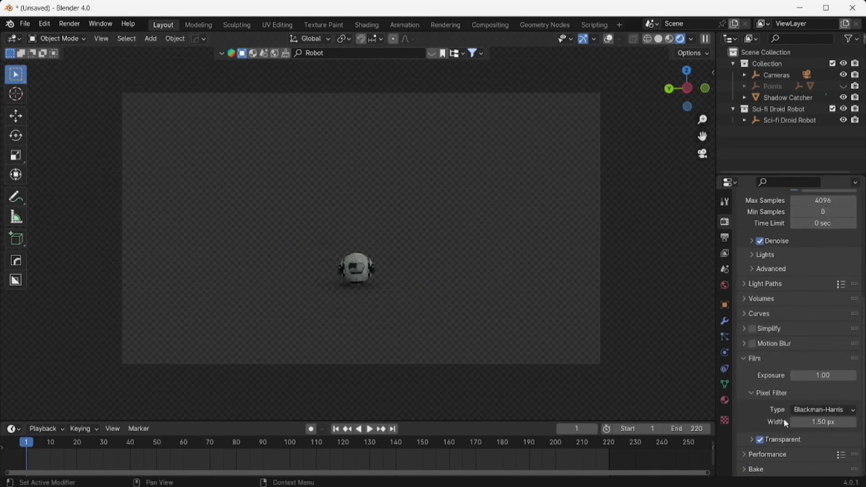
pyautogui.scroll(-3, 784, 419)
pyautogui.click(760, 394)
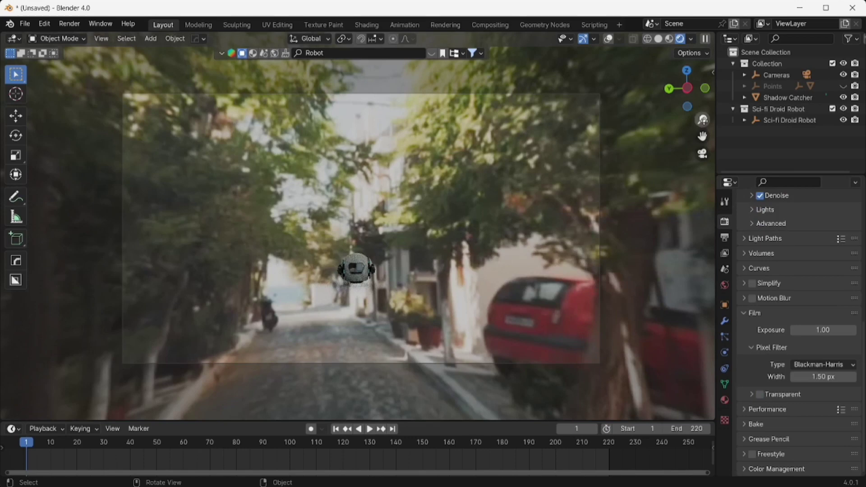
# Re-enable the viewport overlays and turn film transparency back on.
pyautogui.moveTo(702, 119); pyautogui.dragTo(702, 149)
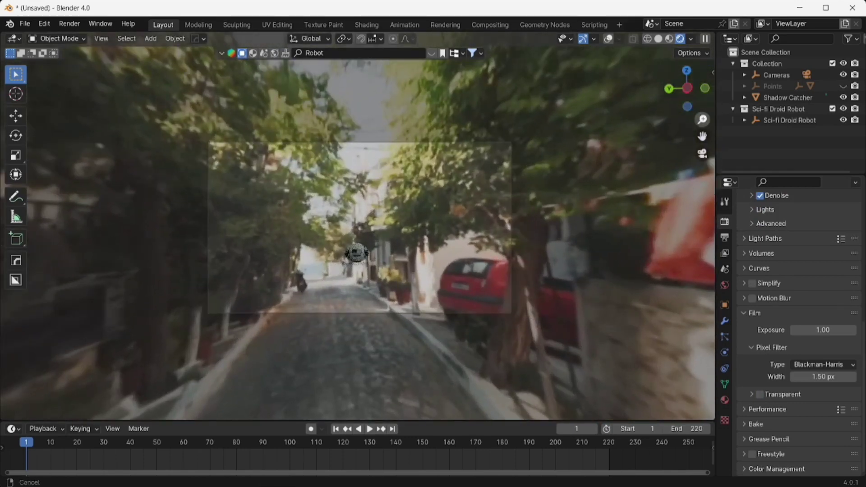
pyautogui.moveTo(703, 119); pyautogui.dragTo(714, 268)
pyautogui.click(609, 38)
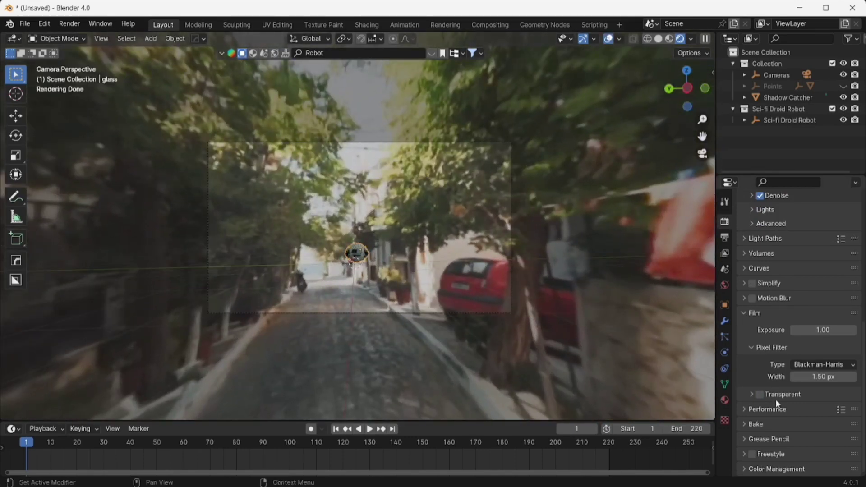
pyautogui.click(760, 395)
pyautogui.click(760, 396)
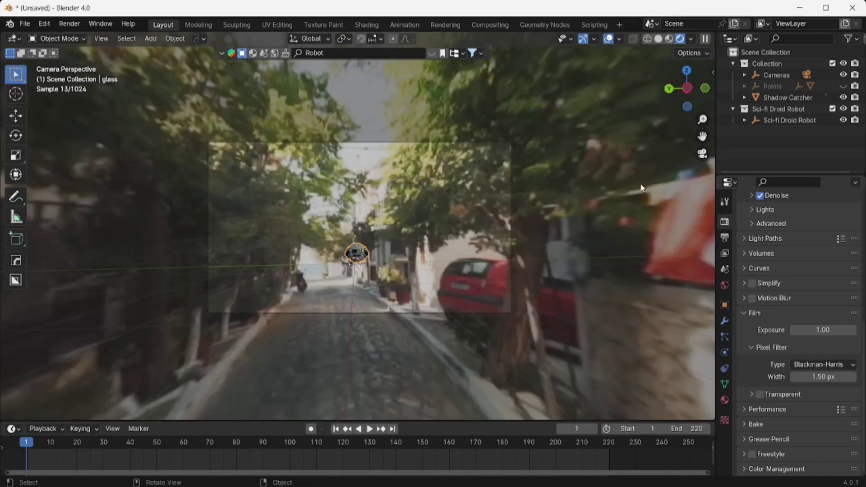
pyautogui.click(765, 394)
pyautogui.click(760, 393)
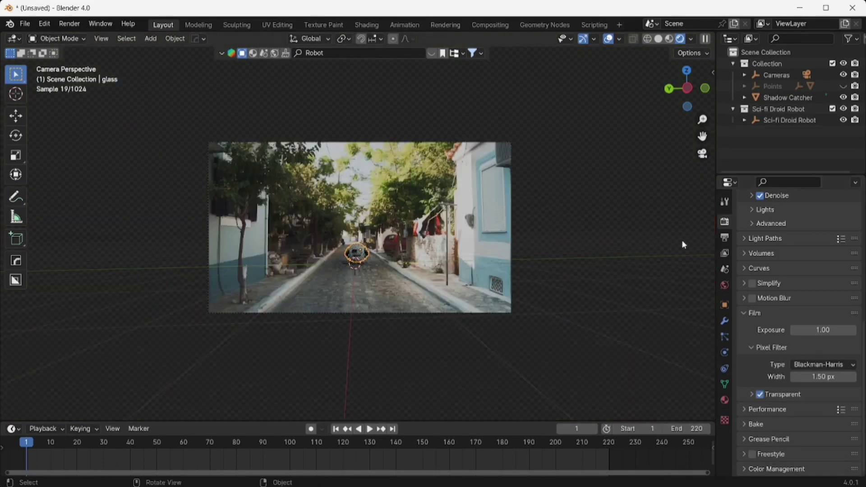
# Switch to solid shading and frame the droid in front, then side, orthographic view.
pyautogui.click(657, 41)
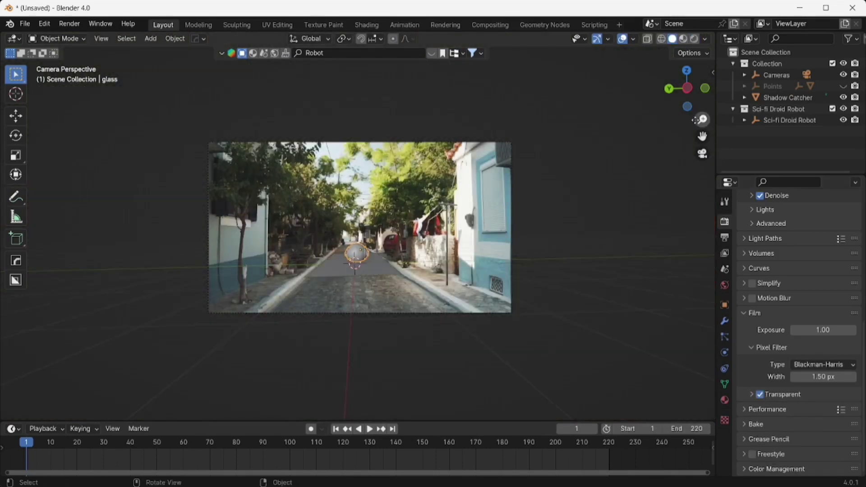
pyautogui.scroll(2, 491, 266)
pyautogui.scroll(2, 461, 299)
pyautogui.press('KP_1')
pyautogui.press('KP_Decimal')
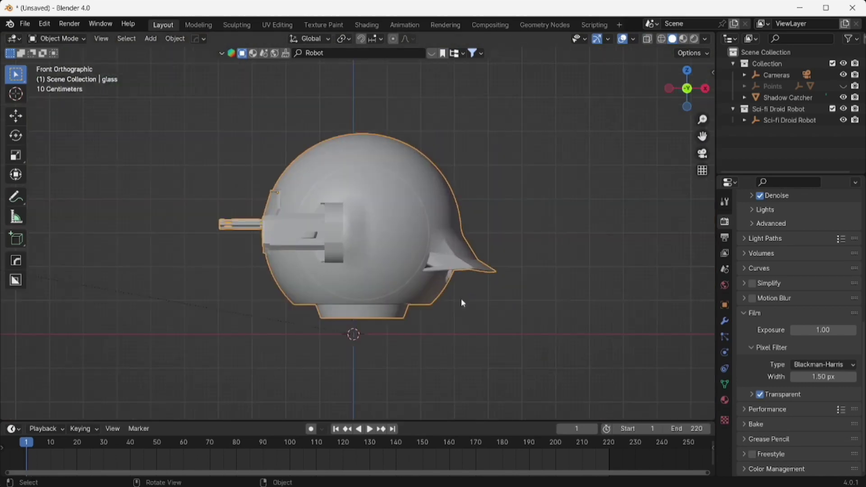
pyautogui.press('KP_3')
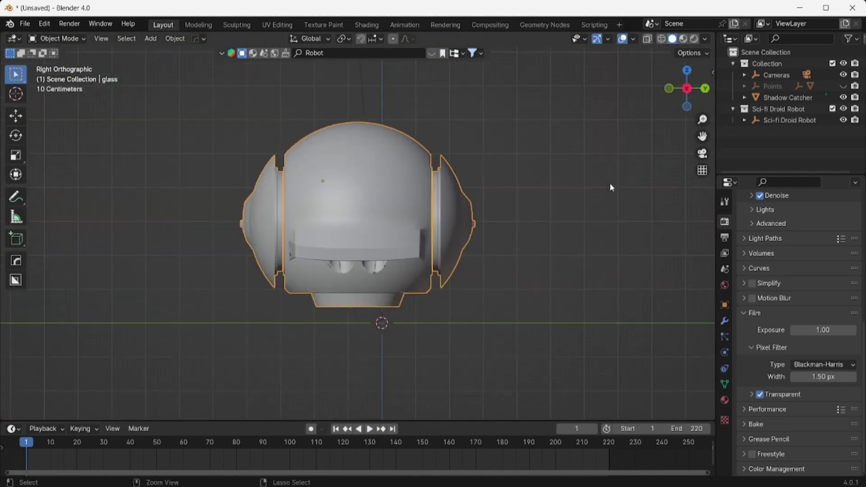
# Keyframe the droid's location and select its Z Location curve in the Graph Editor.
pyautogui.press('i')
pyautogui.click(457, 221)
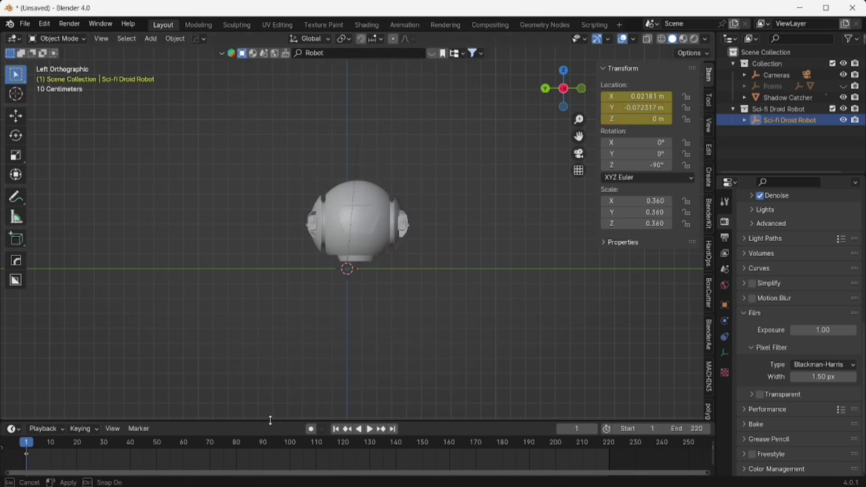
pyautogui.moveTo(275, 420); pyautogui.dragTo(180, 337)
pyautogui.hotkey('ctrl', 'Tab')
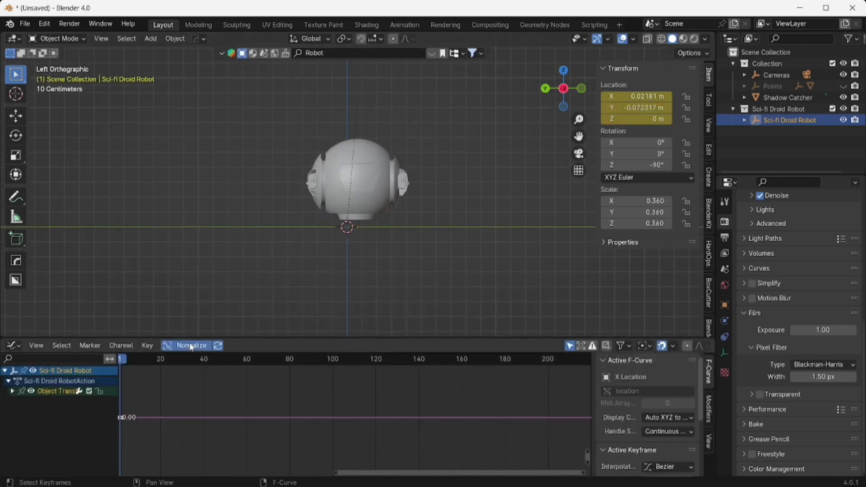
pyautogui.click(13, 391)
pyautogui.click(43, 424)
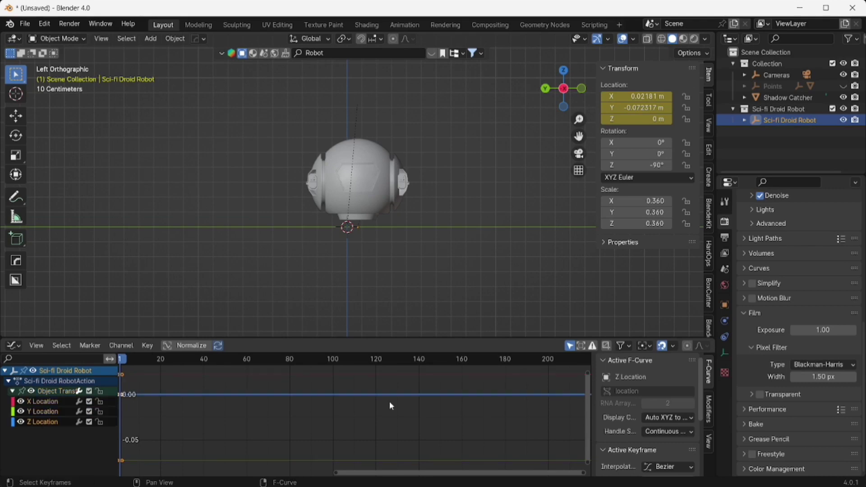
# Add a Noise modifier with scale 45 to the Z Location curve and play it back.
pyautogui.click(709, 409)
pyautogui.click(632, 362)
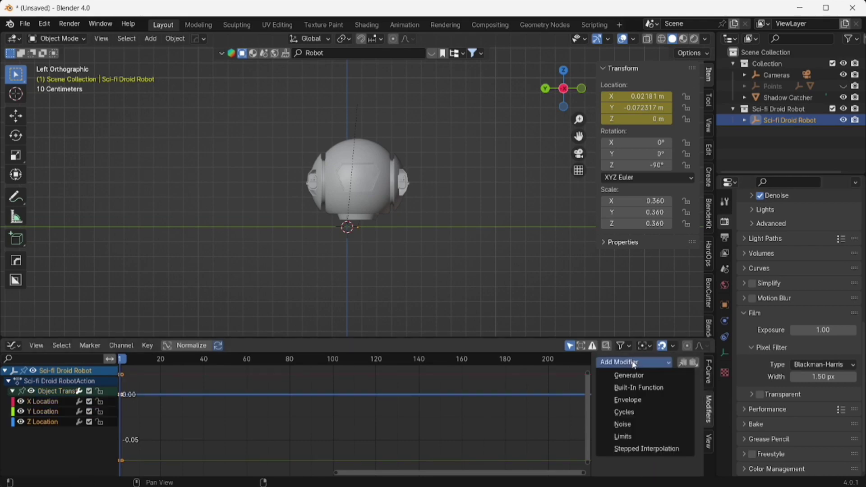
pyautogui.click(624, 425)
pyautogui.press('space')
pyautogui.write('45')
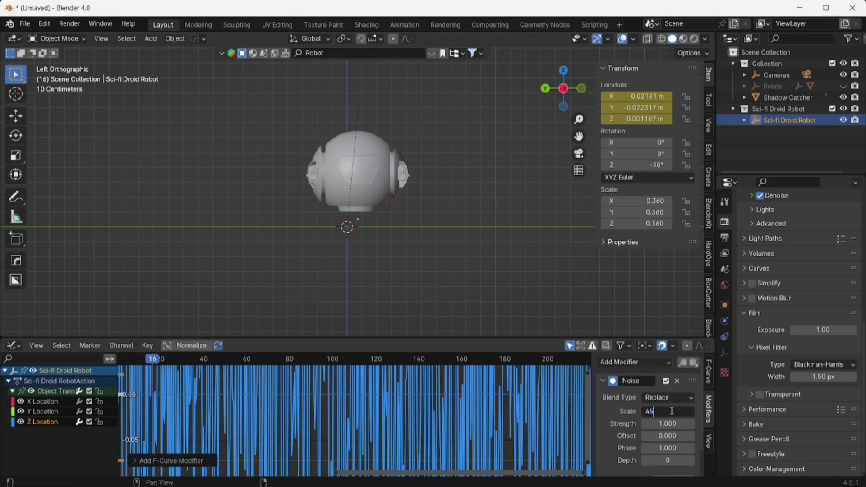
pyautogui.press('Return')
pyautogui.click(192, 345)
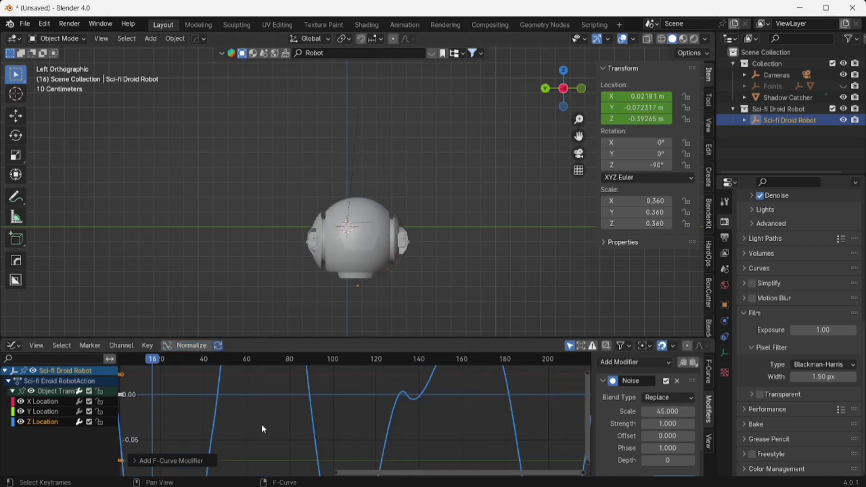
pyautogui.scroll(-4, 263, 429)
pyautogui.scroll(-4, 264, 429)
pyautogui.scroll(-3, 264, 429)
pyautogui.scroll(-3, 263, 429)
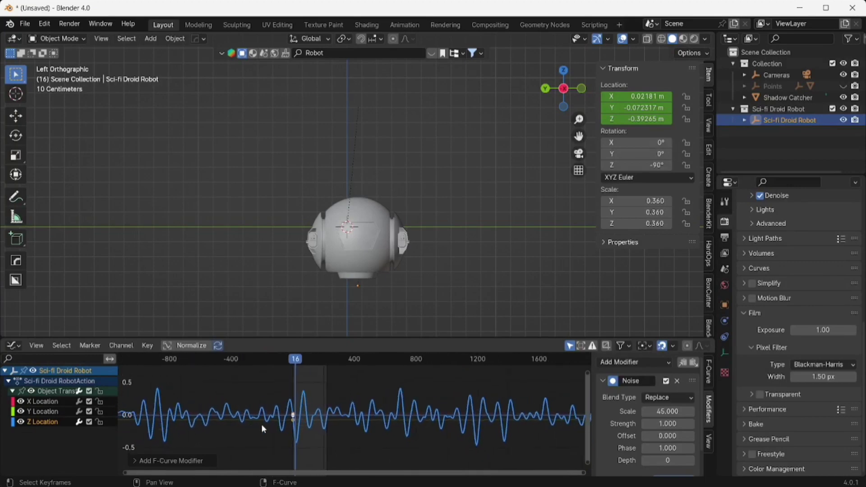
pyautogui.keyDown('ctrl'); pyautogui.scroll(-2, 262, 426); pyautogui.keyUp('ctrl')
pyautogui.press('space')
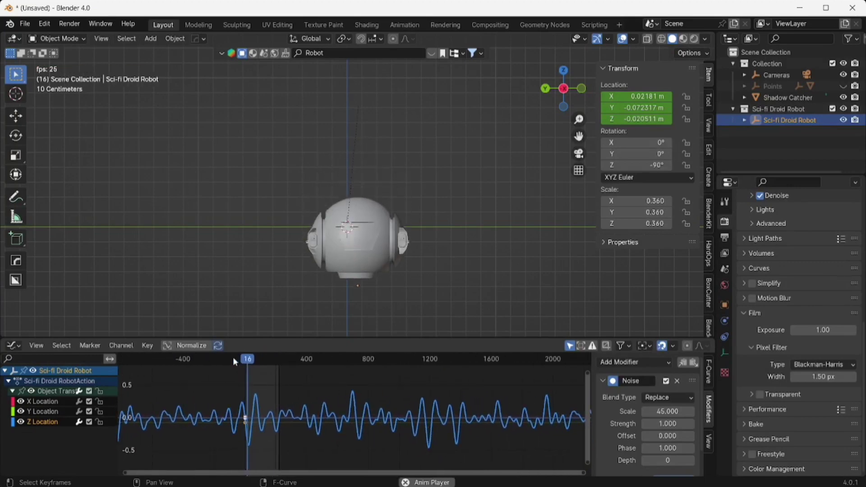
# Lower the Noise modifier strength step by step down to 0.07.
pyautogui.click(644, 424)
pyautogui.click(644, 423)
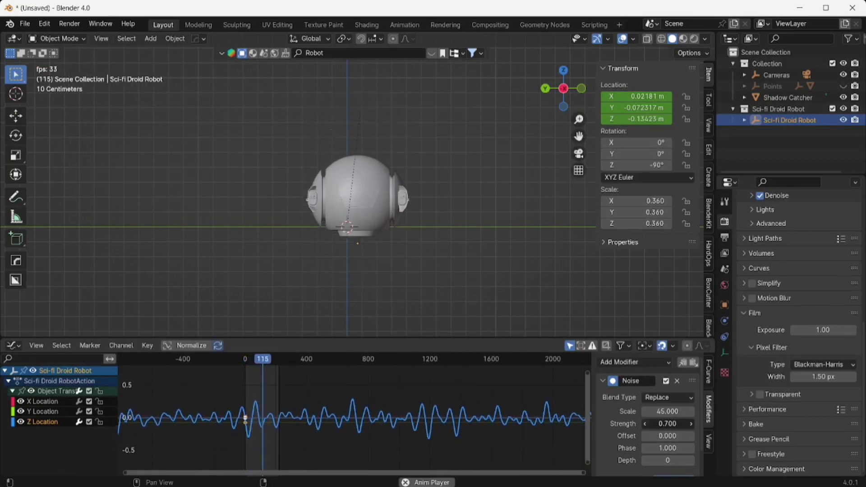
pyautogui.click(645, 424)
pyautogui.click(645, 424)
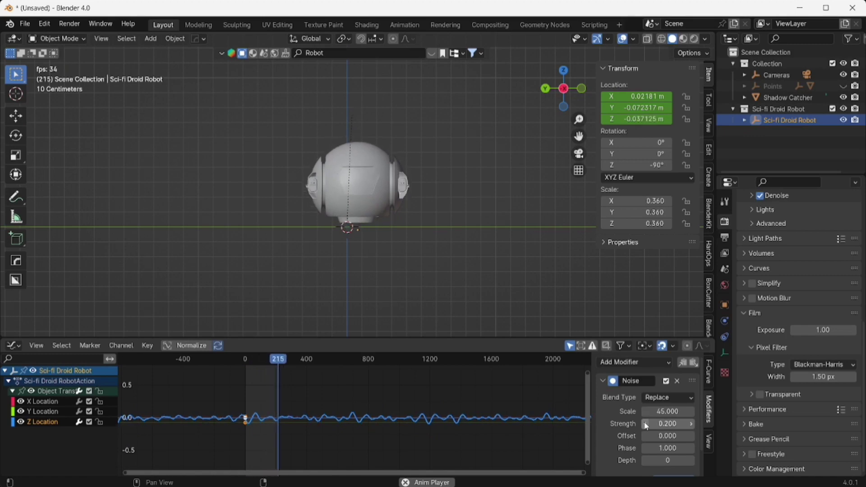
pyautogui.click(645, 424)
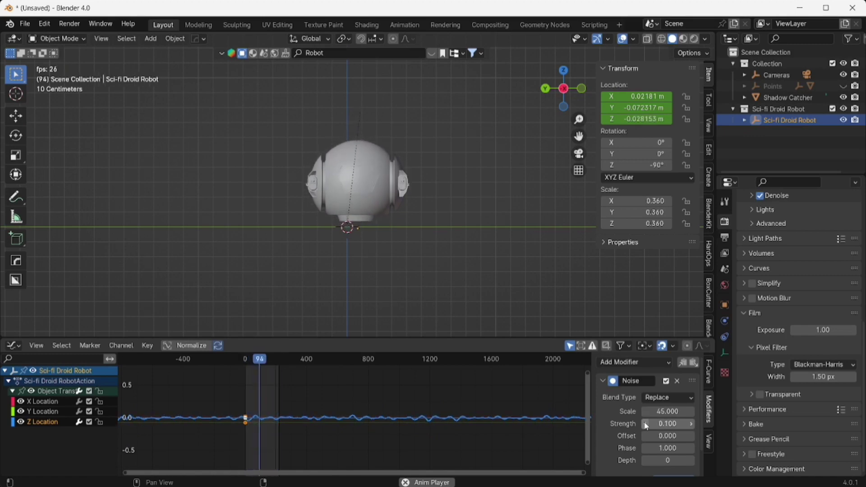
pyautogui.click(662, 423)
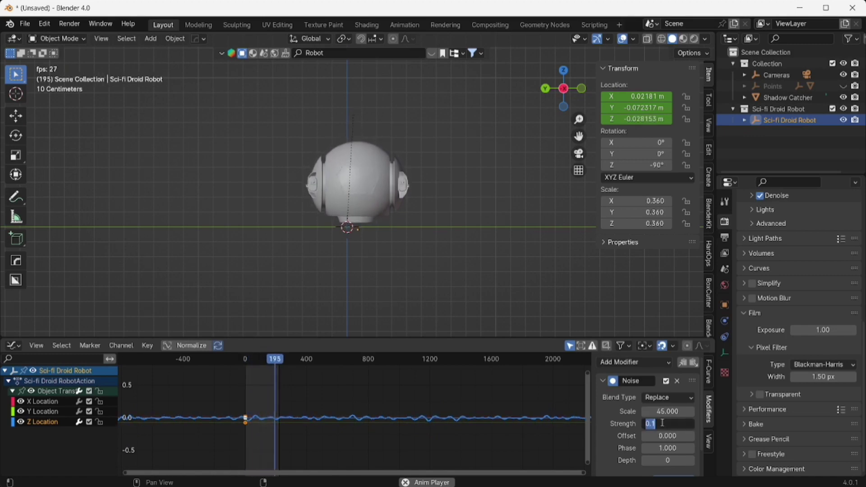
pyautogui.write('0.07')
pyautogui.press('Return')
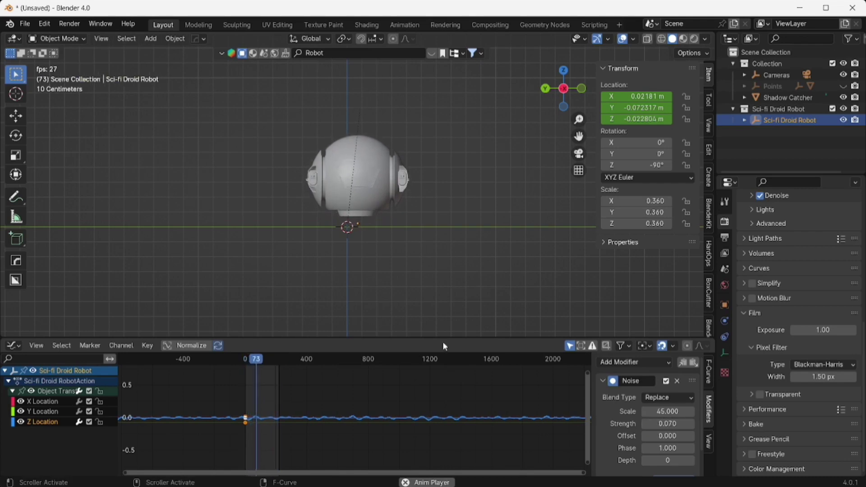
pyautogui.moveTo(572, 90); pyautogui.dragTo(547, 229)
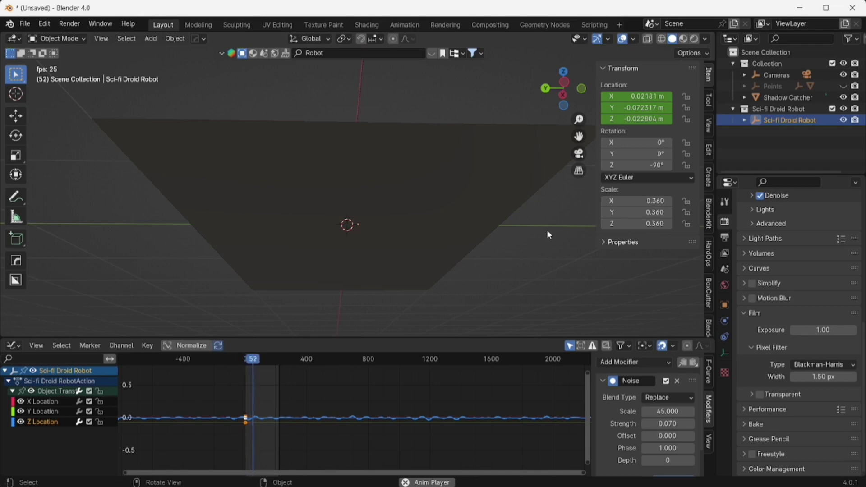
# Preview the camera view in rendered shading with a transparent film background.
pyautogui.press('space')
pyautogui.press('KP_0')
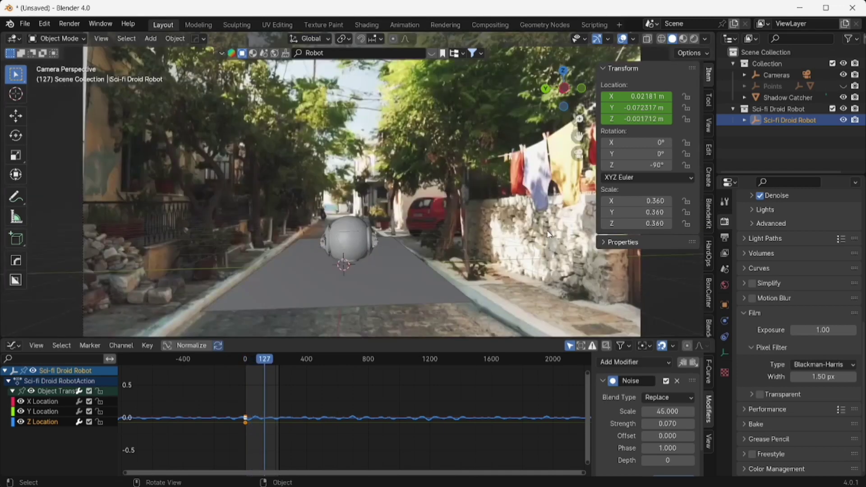
pyautogui.press('z')
pyautogui.click(380, 183)
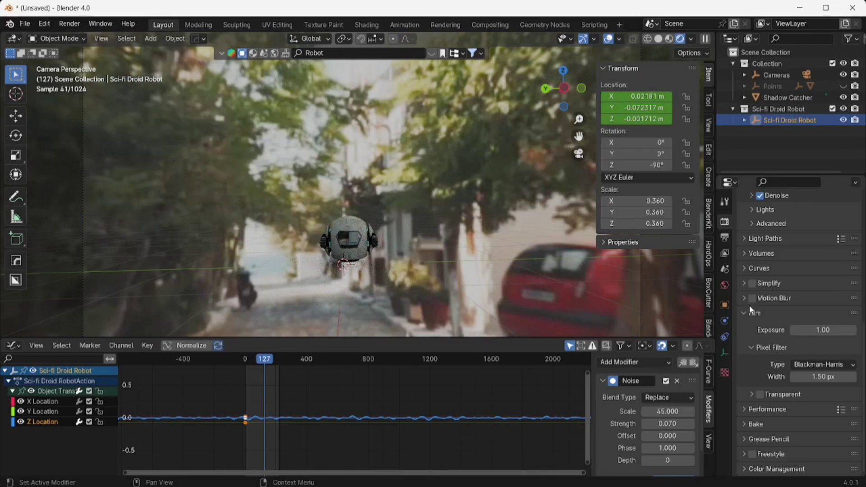
pyautogui.click(760, 394)
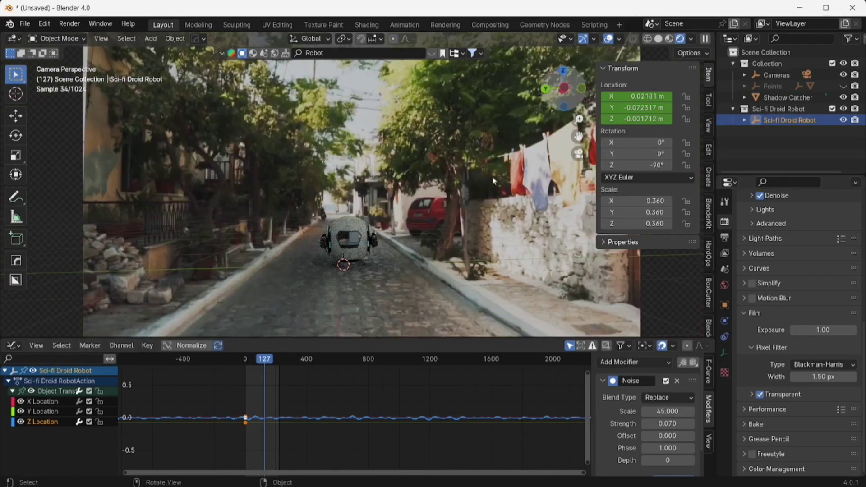
pyautogui.click(621, 38)
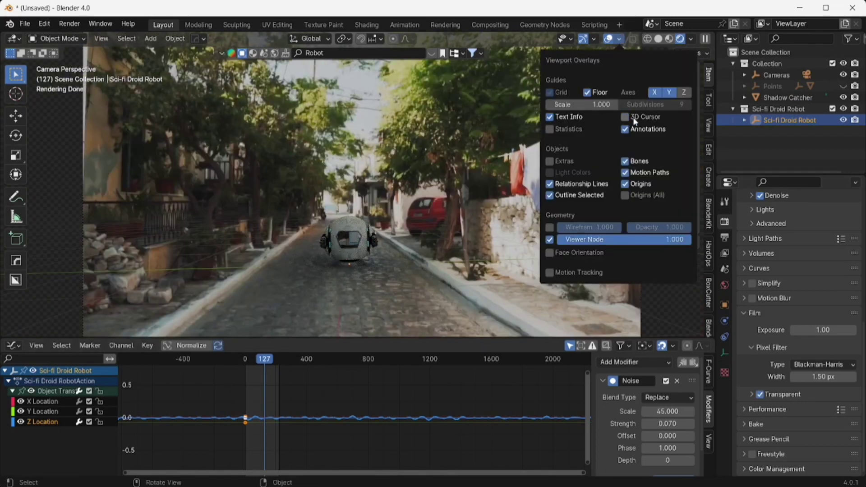
pyautogui.click(358, 285)
pyautogui.click(525, 215)
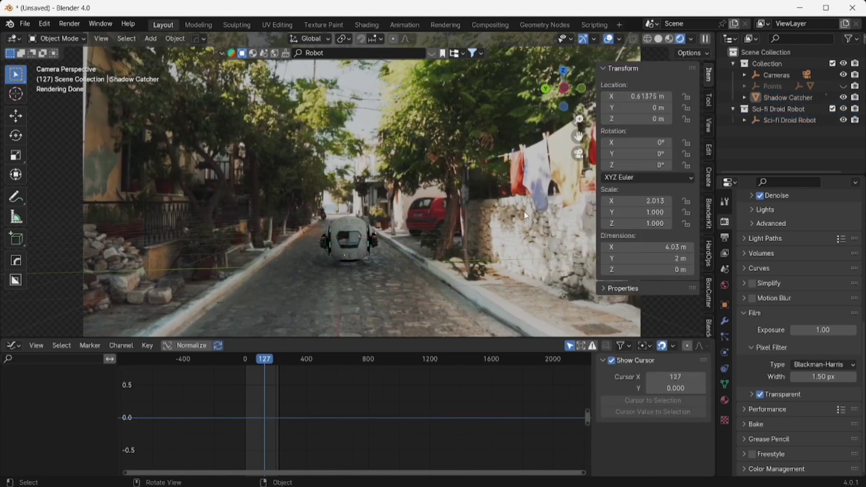
pyautogui.press('n')
# Play the animation in solid and wireframe shading to review the droid's motion.
pyautogui.press('space')
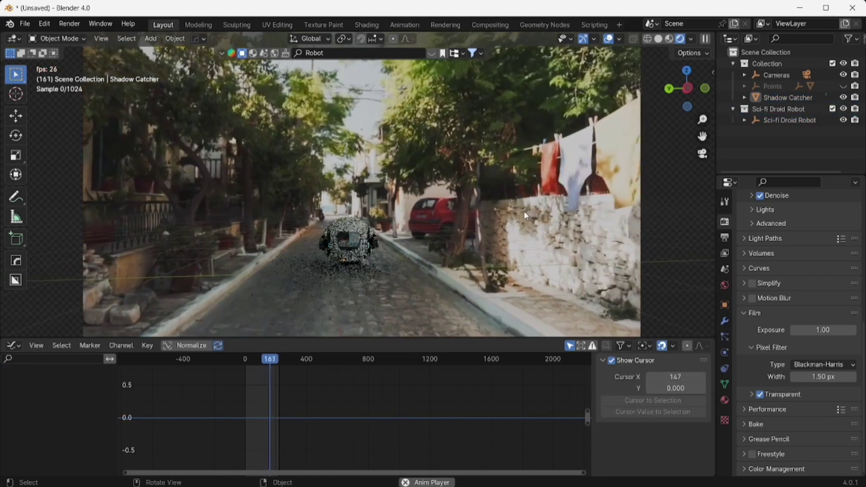
pyautogui.press('space')
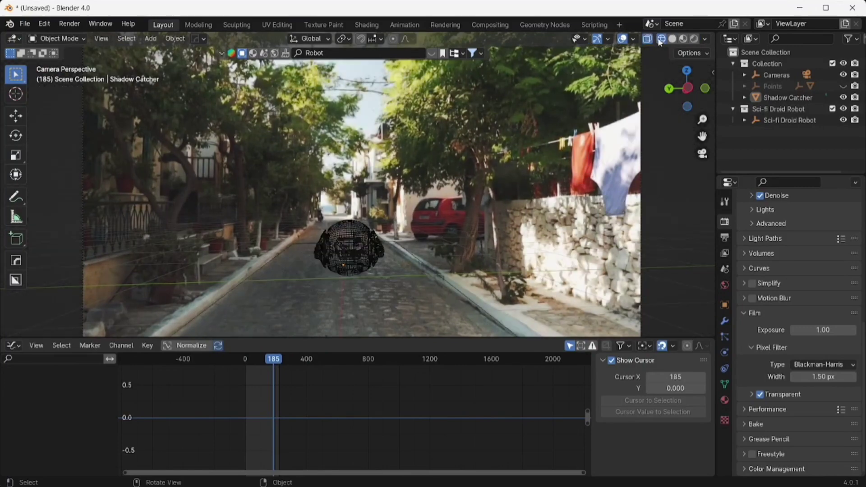
pyautogui.click(658, 39)
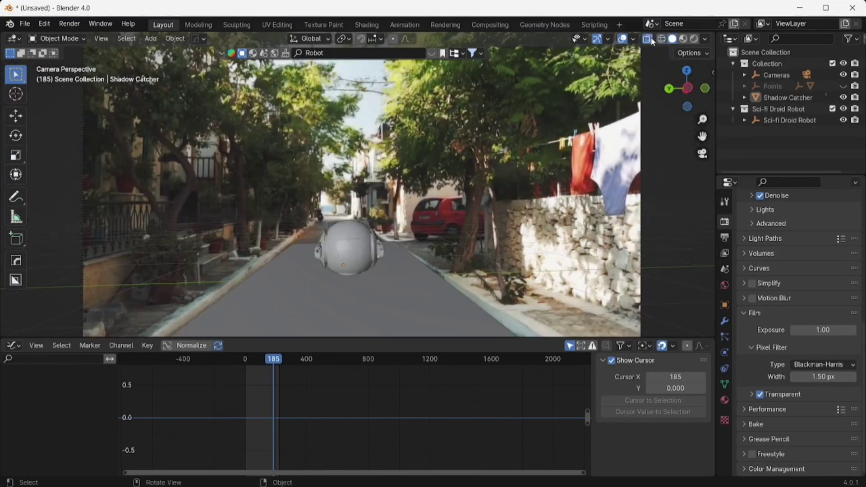
pyautogui.click(651, 40)
pyautogui.click(651, 41)
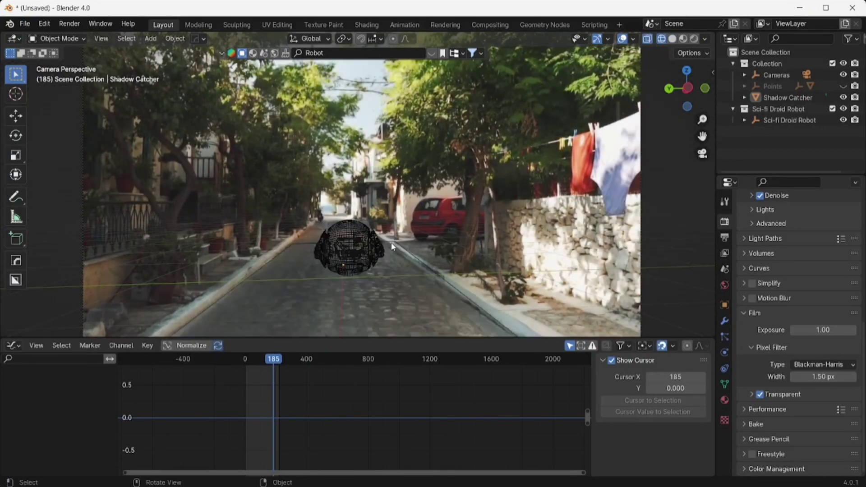
pyautogui.press('space')
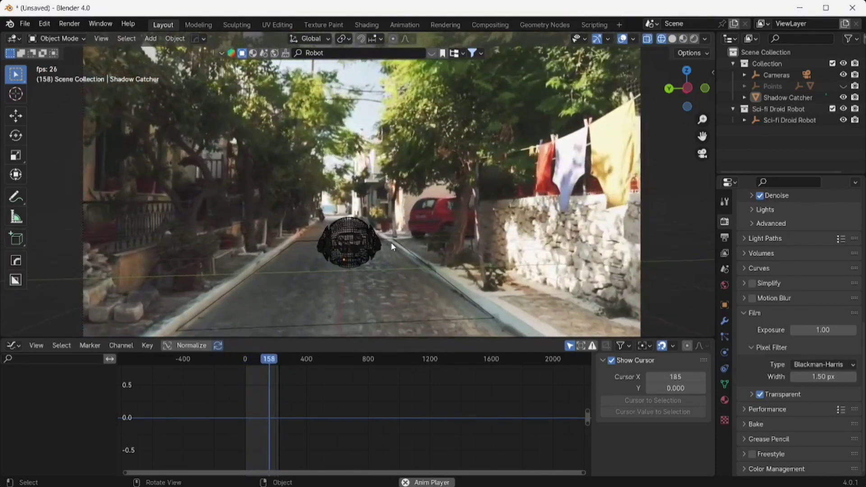
pyautogui.press('space')
pyautogui.click(357, 251)
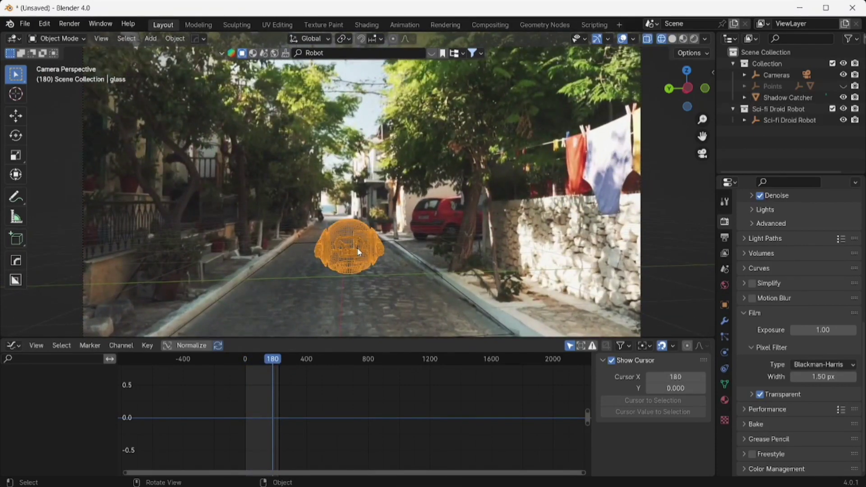
# On frame 1, raise the Sci-fi Droid Robot slightly along Z and keyframe its location.
pyautogui.hotkey('ctrl', 'Tab')
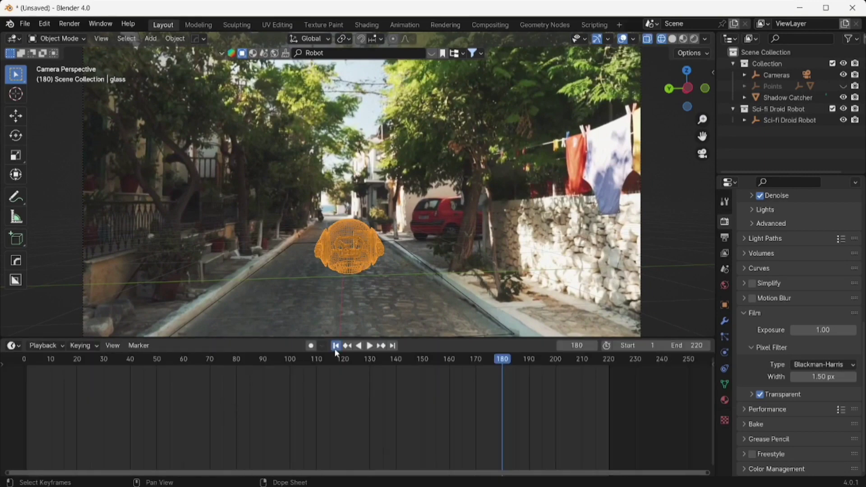
pyautogui.click(335, 348)
pyautogui.click(775, 118)
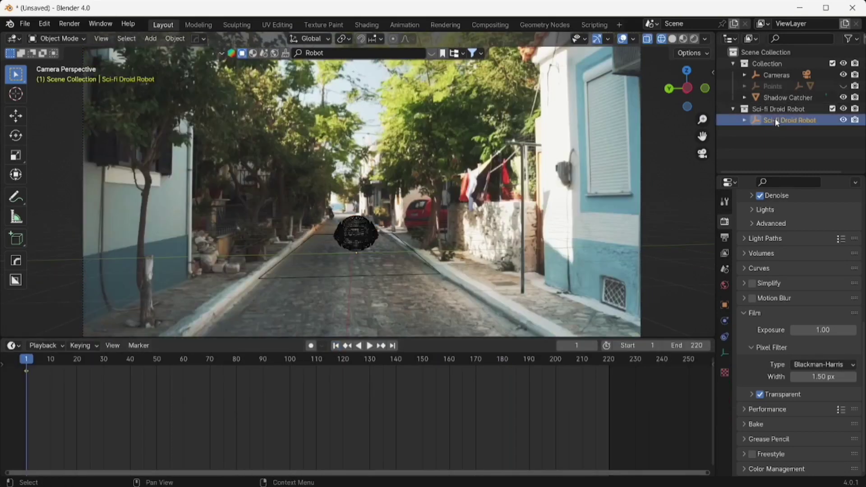
pyautogui.press('g')
pyautogui.press('z')
pyautogui.click(410, 274)
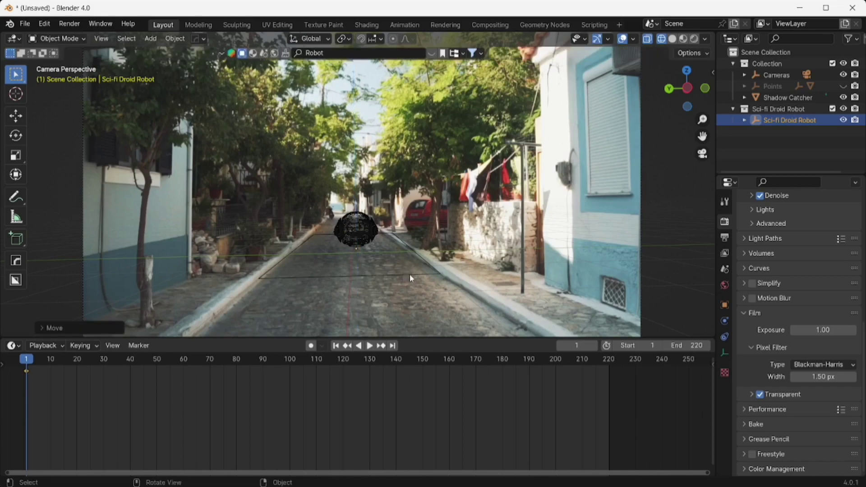
pyautogui.press('i')
pyautogui.click(410, 274)
pyautogui.hotkey('ctrl', 'Tab')
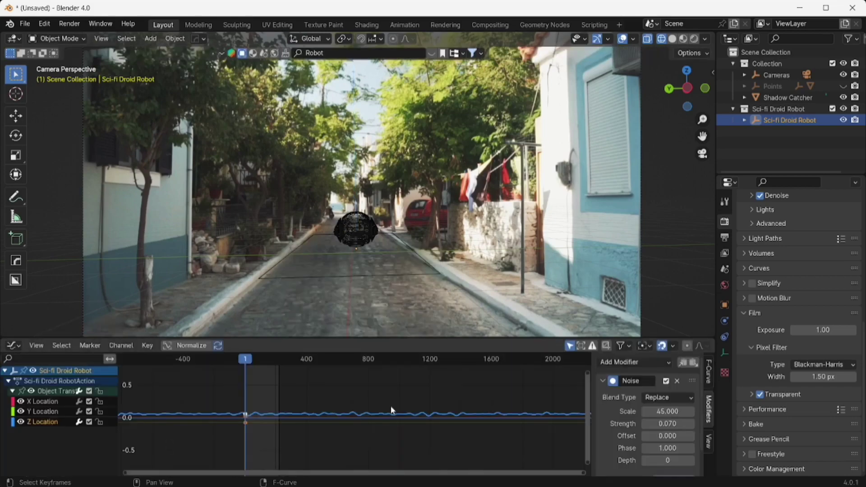
# Increase the noise strength to about 0.170 and orbit around to watch the bobbing.
pyautogui.press('space')
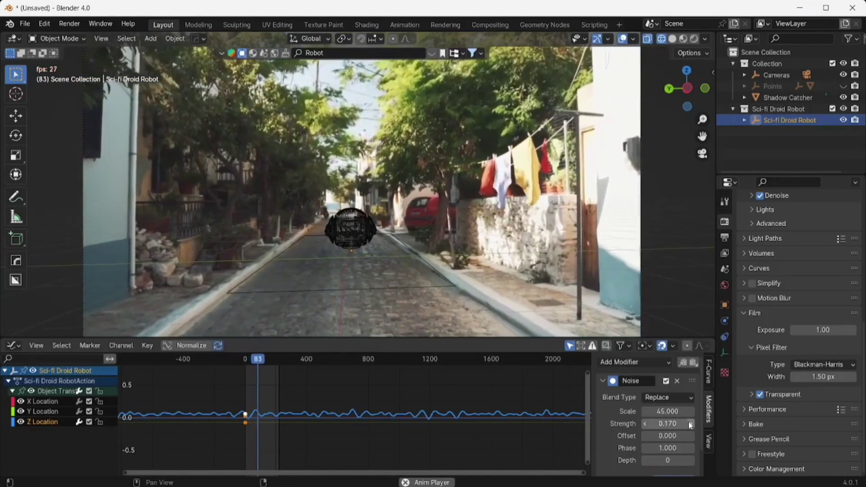
pyautogui.moveTo(672, 424); pyautogui.dragTo(682, 424)
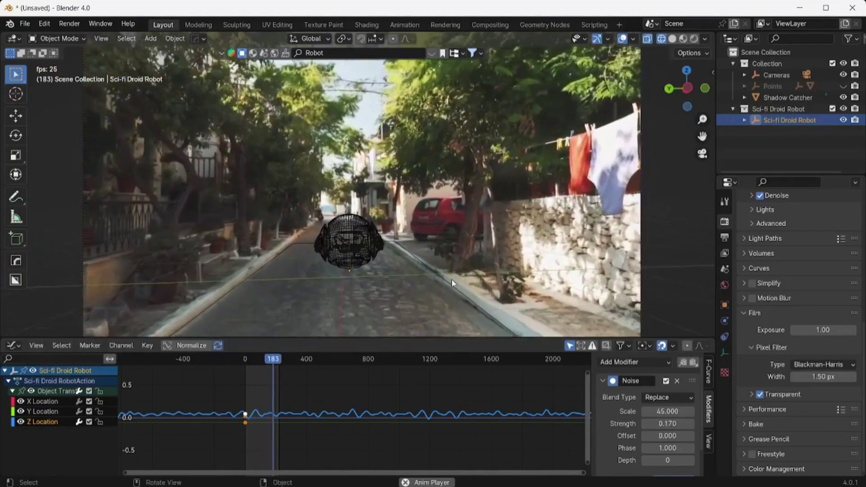
pyautogui.moveTo(451, 279); pyautogui.dragTo(647, 94, button='middle')
pyautogui.click(688, 97)
pyautogui.moveTo(688, 97); pyautogui.dragTo(688, 59)
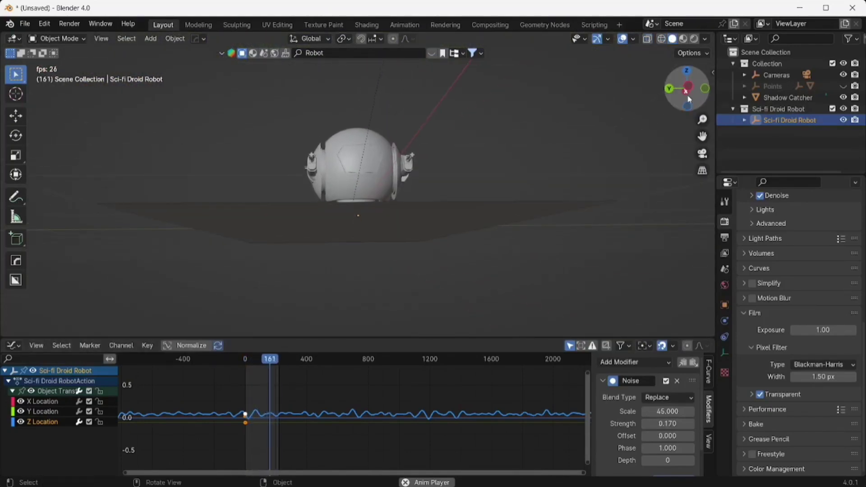
pyautogui.moveTo(688, 59); pyautogui.dragTo(689, 99)
pyautogui.press('Escape')
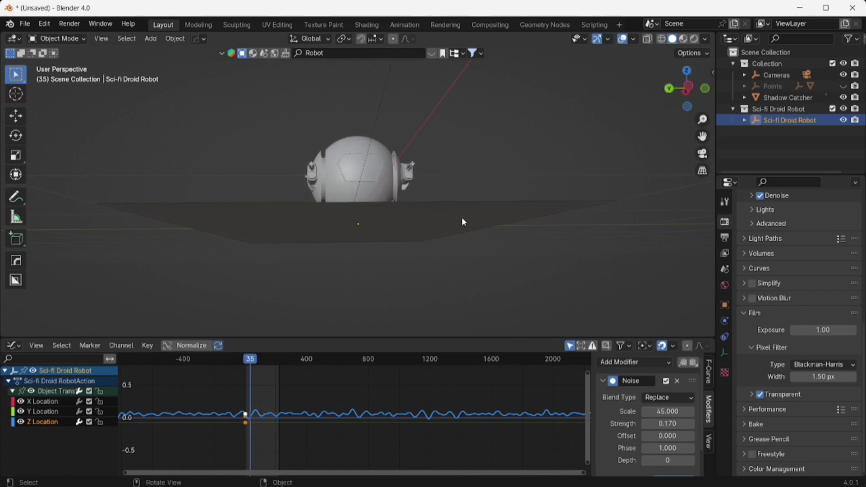
pyautogui.press('KP_0')
pyautogui.moveTo(246, 366)
pyautogui.mouseDown()
pyautogui.moveTo(269, 361)
pyautogui.moveTo(241, 362)
pyautogui.moveTo(251, 363)
pyautogui.mouseUp()
# Switch to rendered shading and enable Motion Blur in the render settings.
pyautogui.click(698, 40)
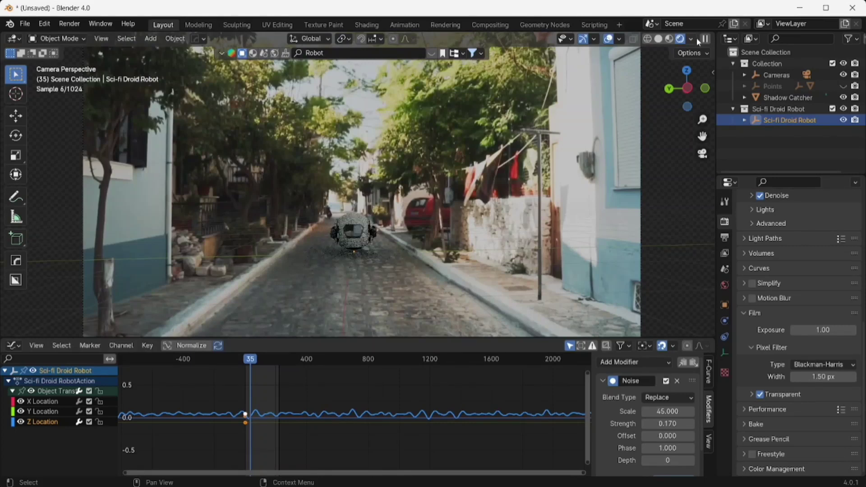
pyautogui.click(724, 239)
pyautogui.click(725, 221)
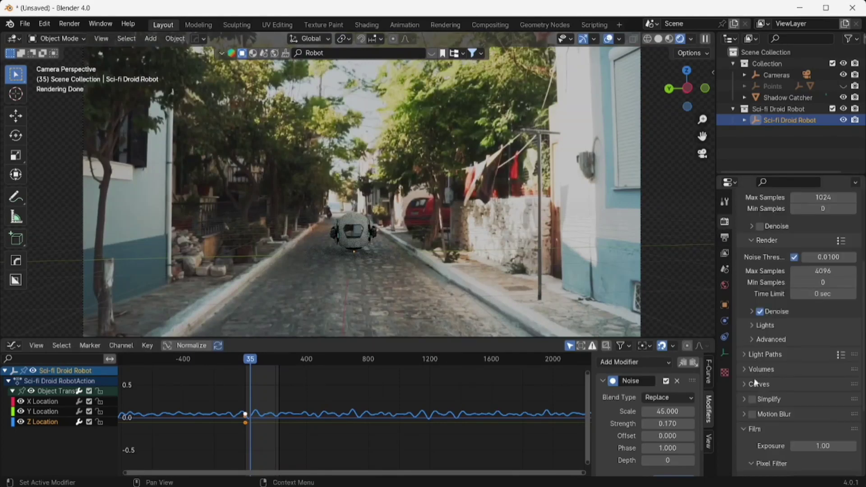
pyautogui.scroll(-5, 760, 431)
pyautogui.scroll(-1, 759, 430)
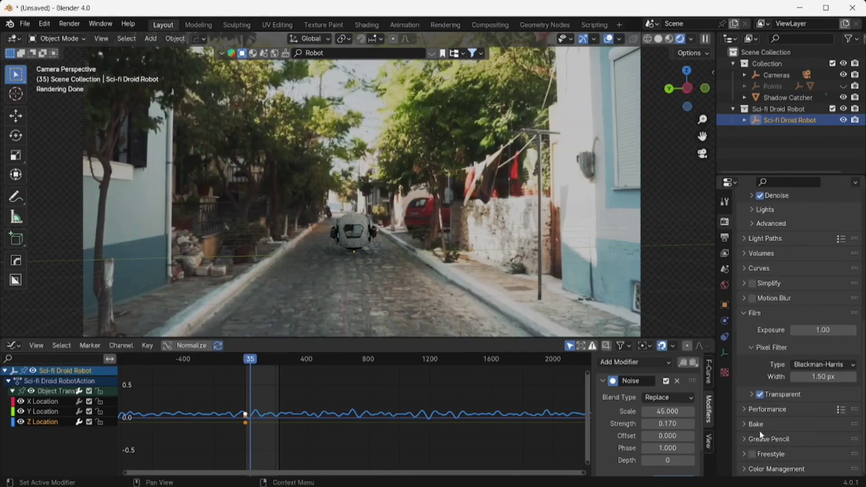
pyautogui.click(753, 300)
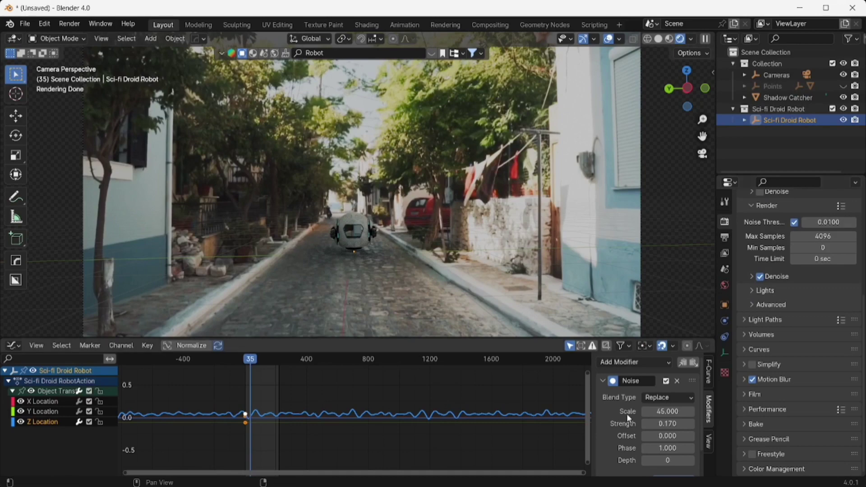
pyautogui.click(725, 238)
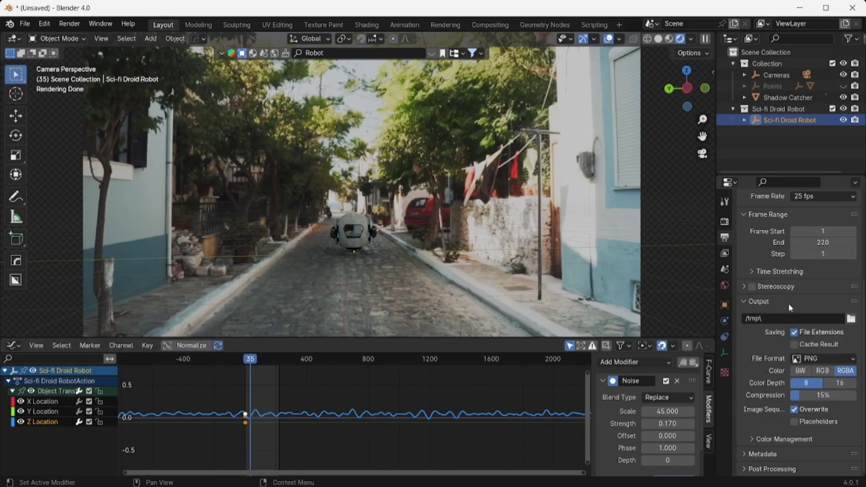
# Set the output path to a newly created 'Render' folder inside VFX.
pyautogui.click(851, 319)
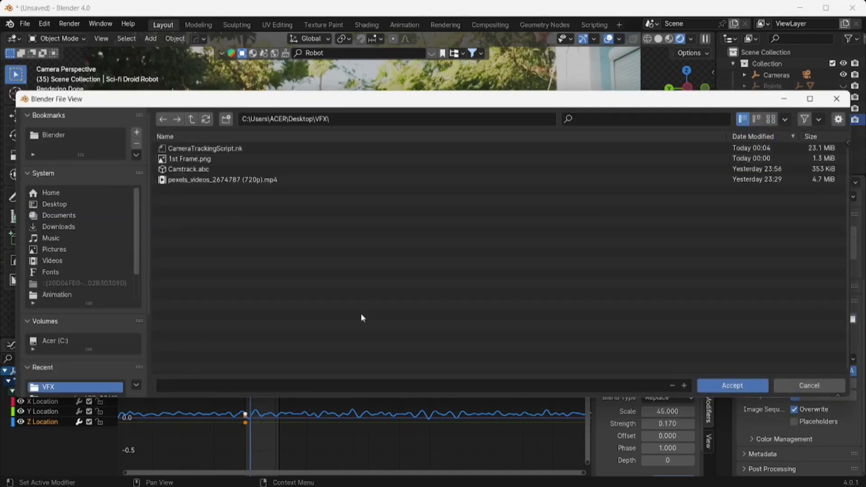
pyautogui.click(226, 119)
pyautogui.write('Render')
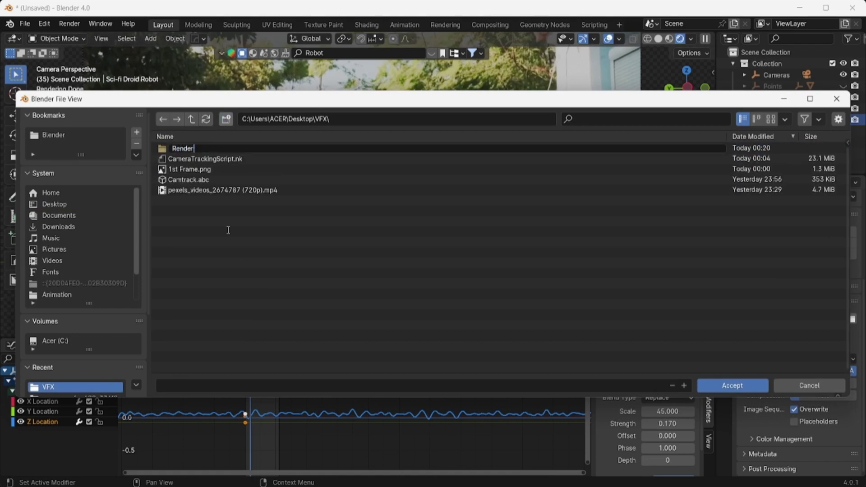
pyautogui.press('Return')
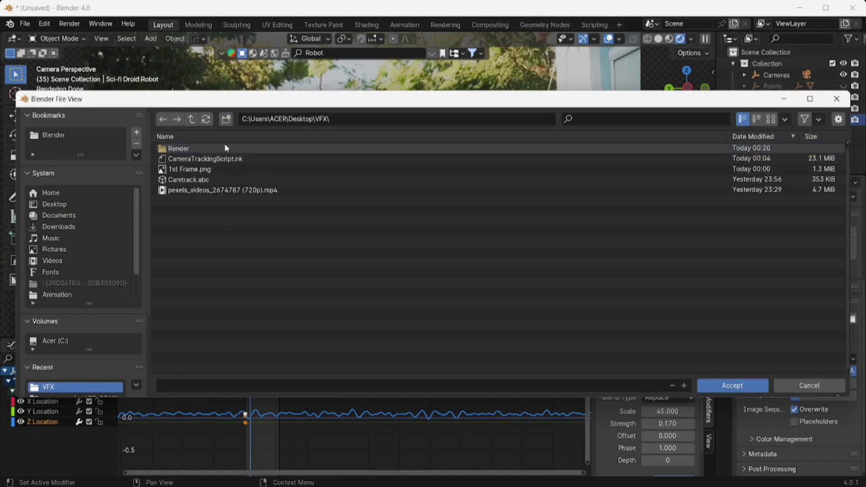
pyautogui.doubleClick(228, 149)
pyautogui.click(723, 383)
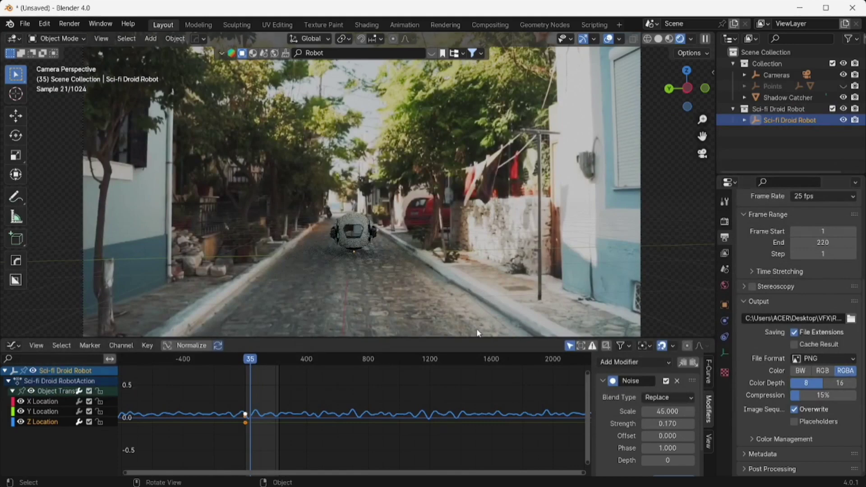
pyautogui.click(69, 24)
# Stop the render, cap Max Samples at 128, and render the full animation again.
pyautogui.click(76, 49)
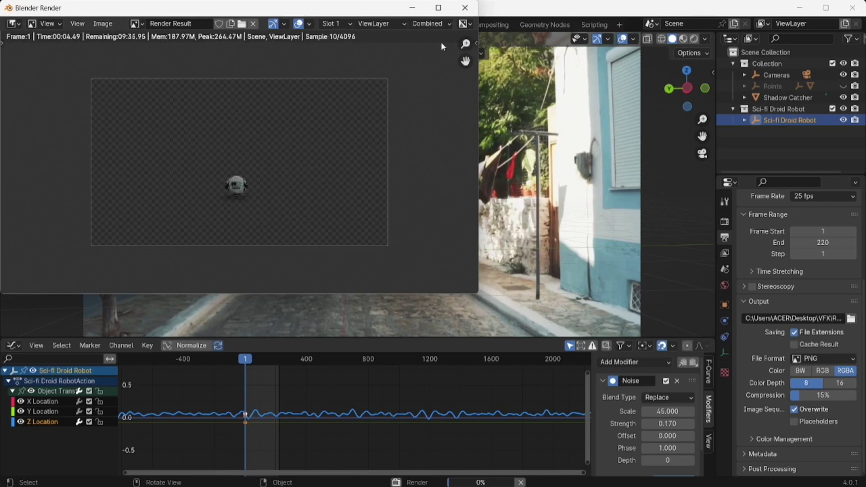
pyautogui.click(465, 8)
pyautogui.click(724, 222)
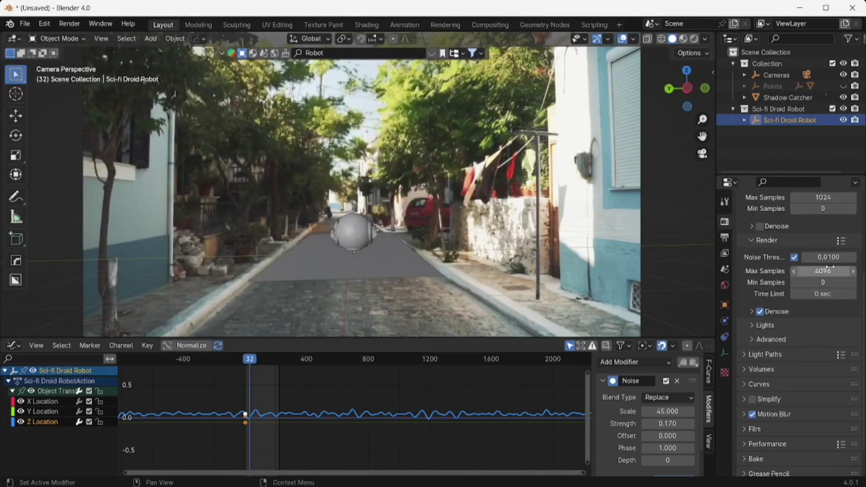
pyautogui.write('28')
pyautogui.press('Return')
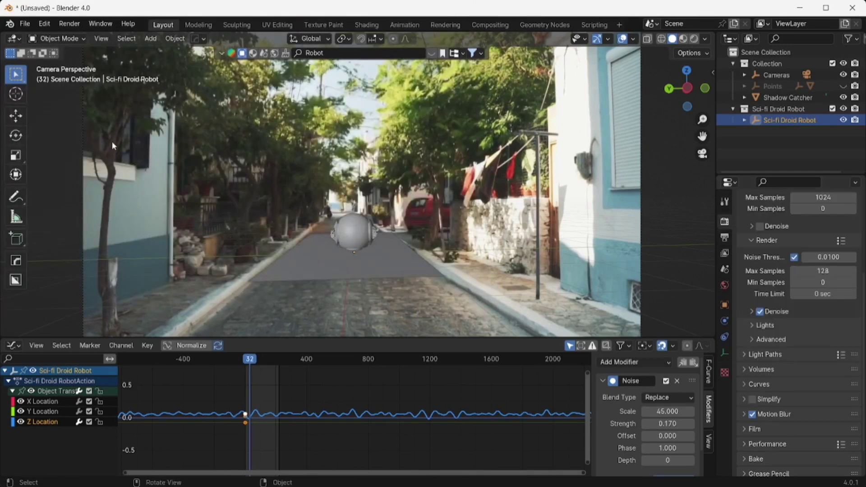
pyautogui.click(65, 26)
pyautogui.click(72, 48)
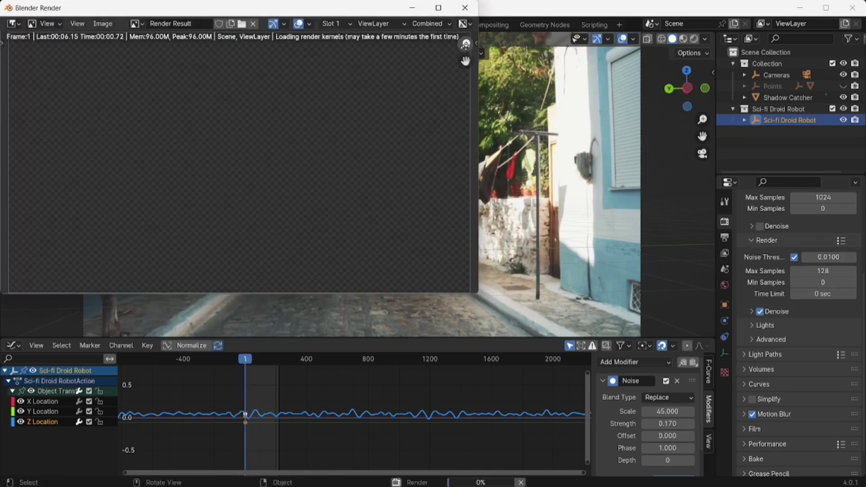